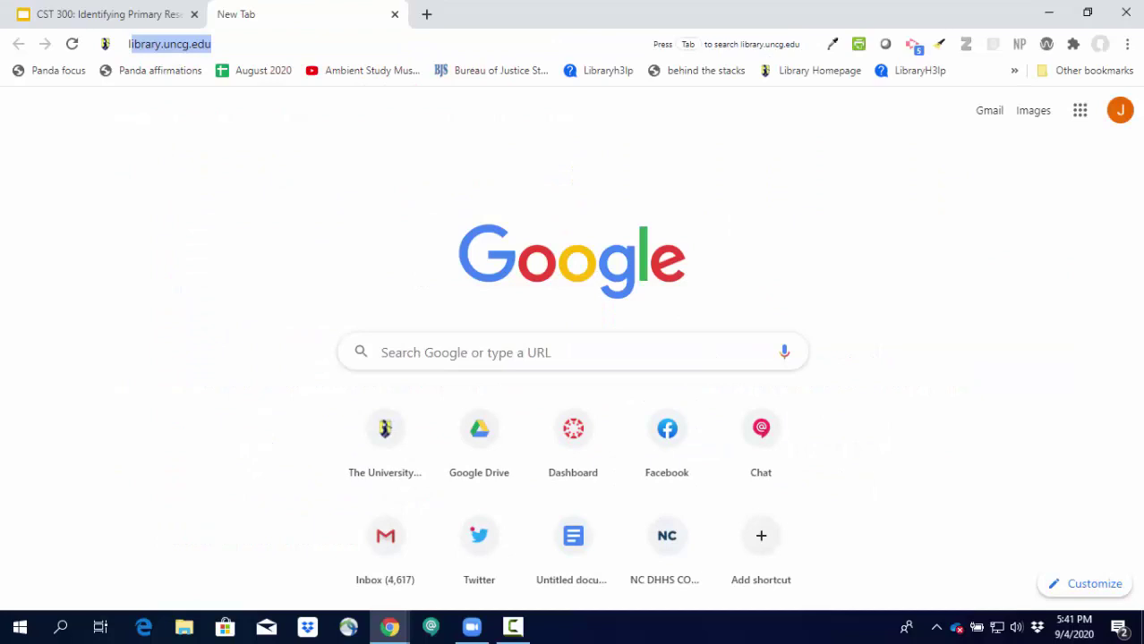
From the UNCG Libraries A-Z Databases list, search 'communication' and open Communication & Mass Media Complete.
key(Return)
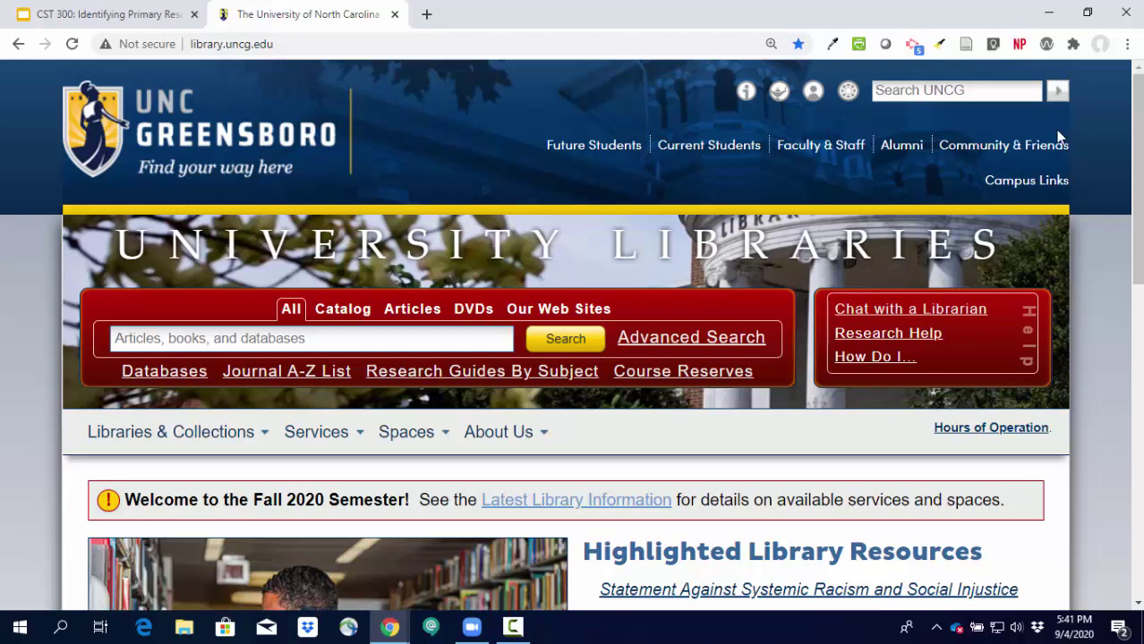
click(151, 383)
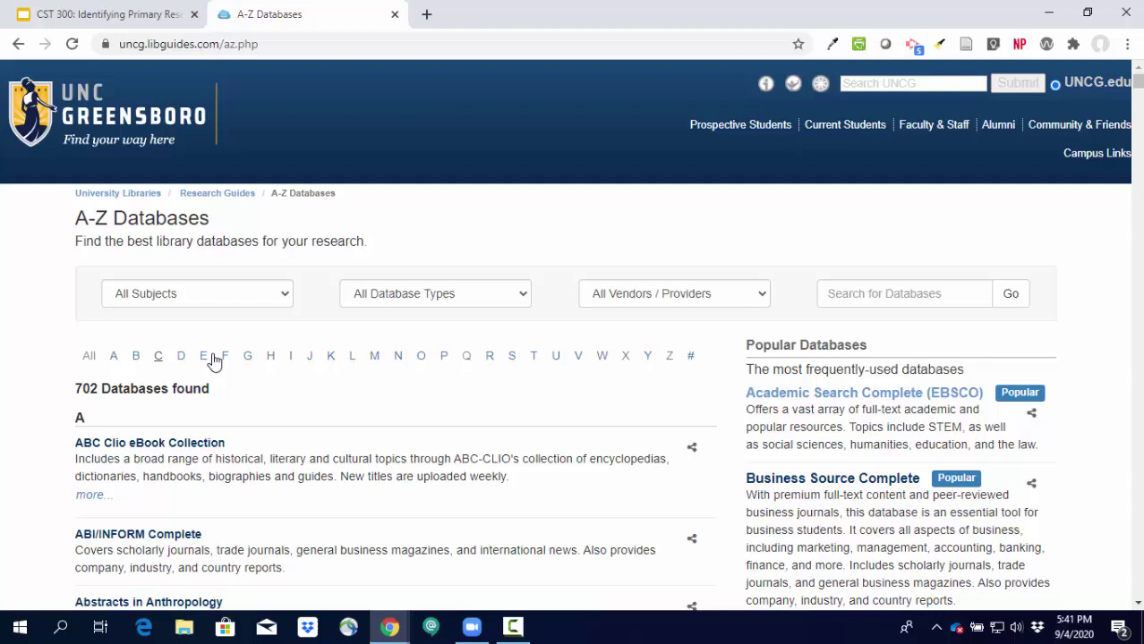
click(937, 296)
text(commu)
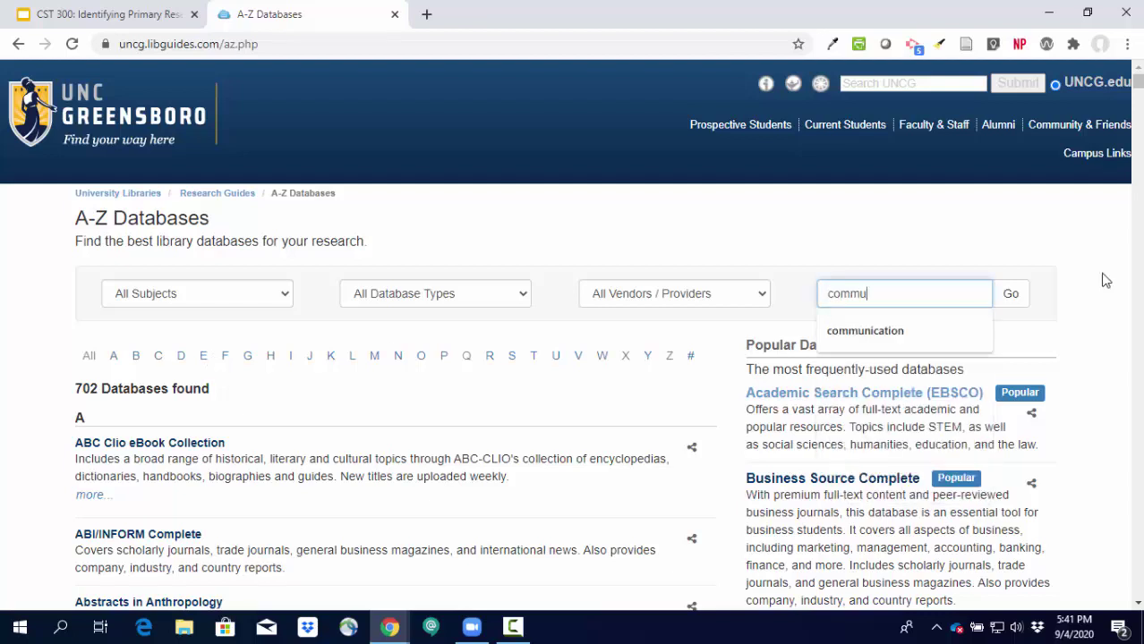
text(nication)
key(Return)
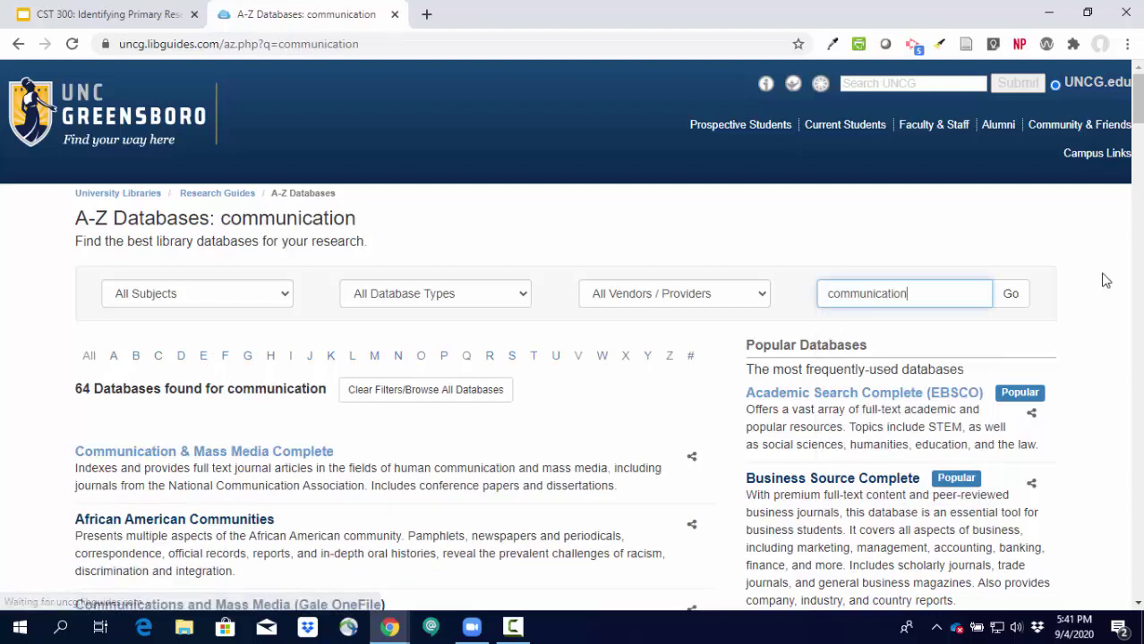
scroll(447, 333, down, 2)
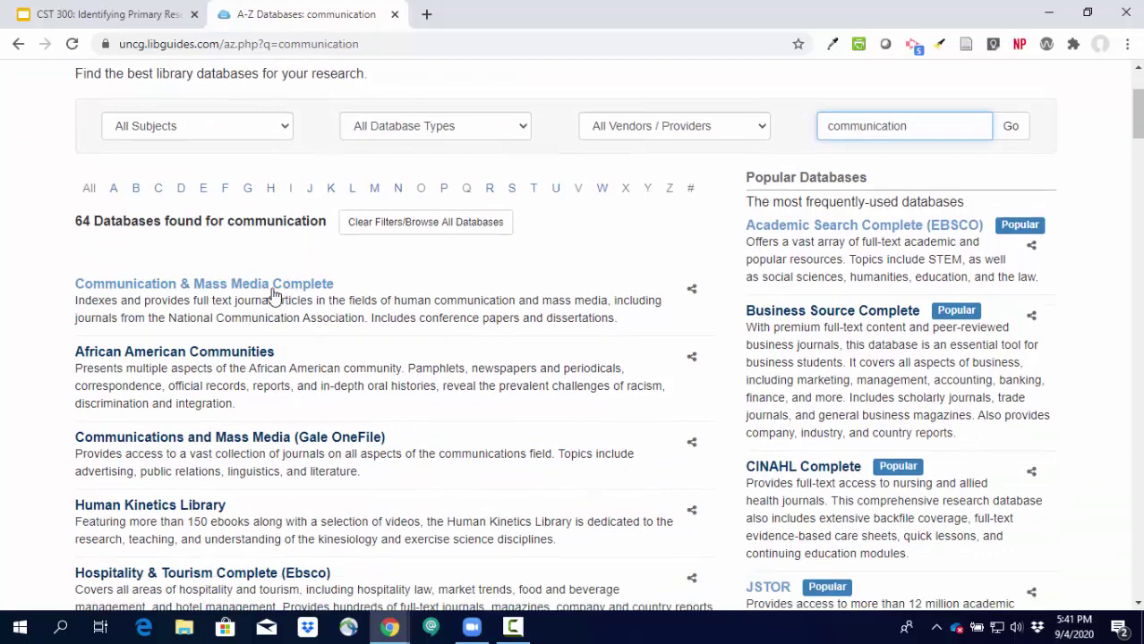
click(243, 285)
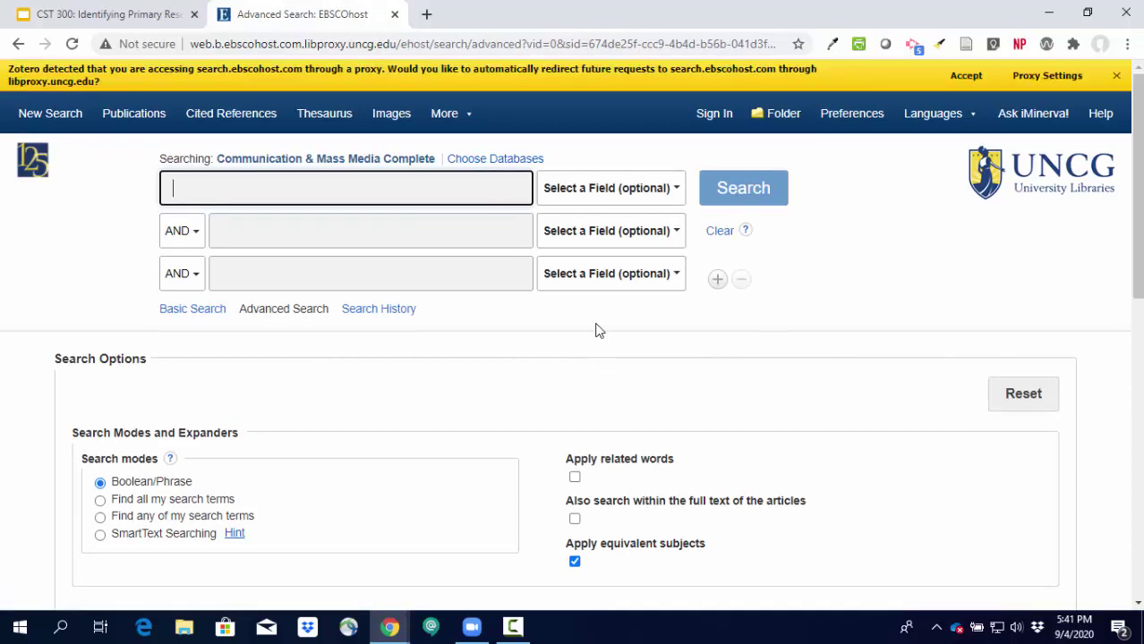
click(1117, 77)
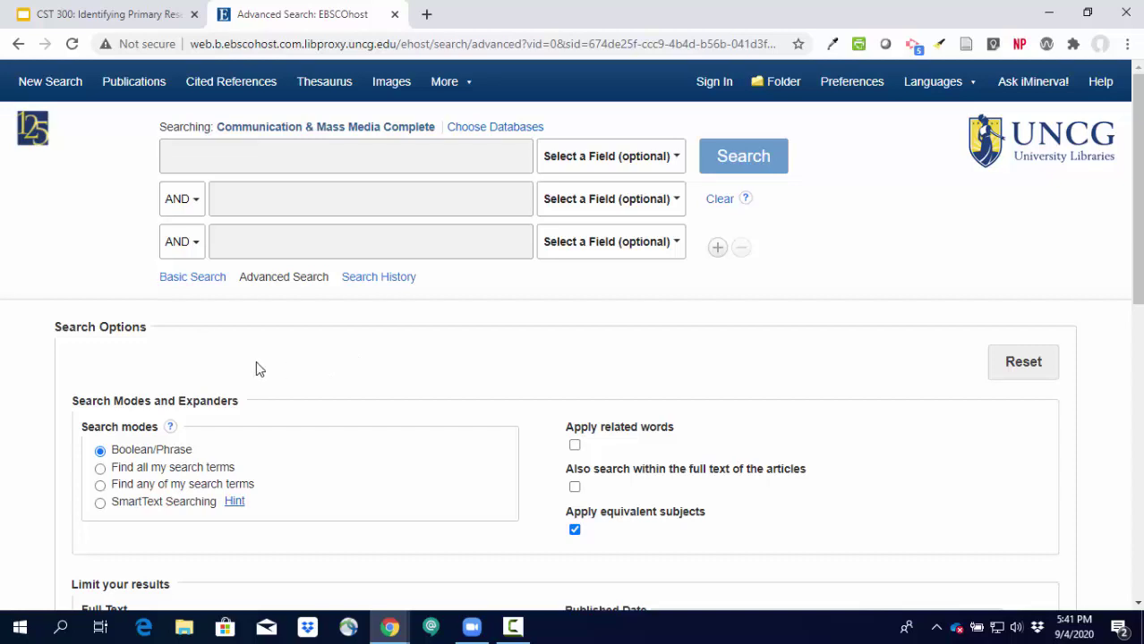
click(264, 43)
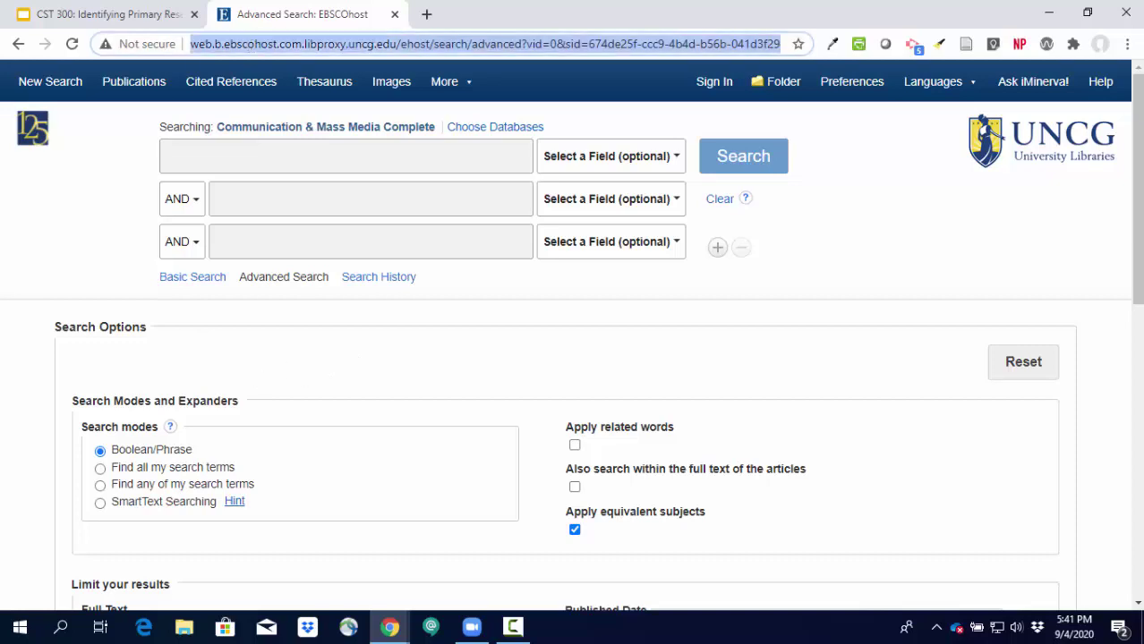
text(uncg.libgu)
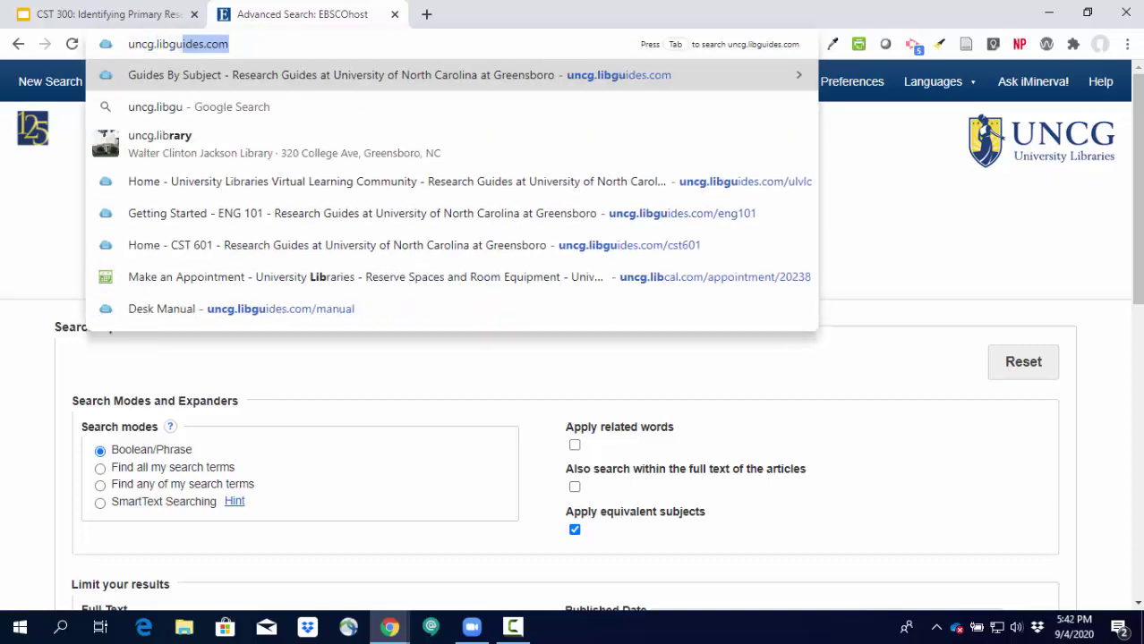
text(ides.com/)
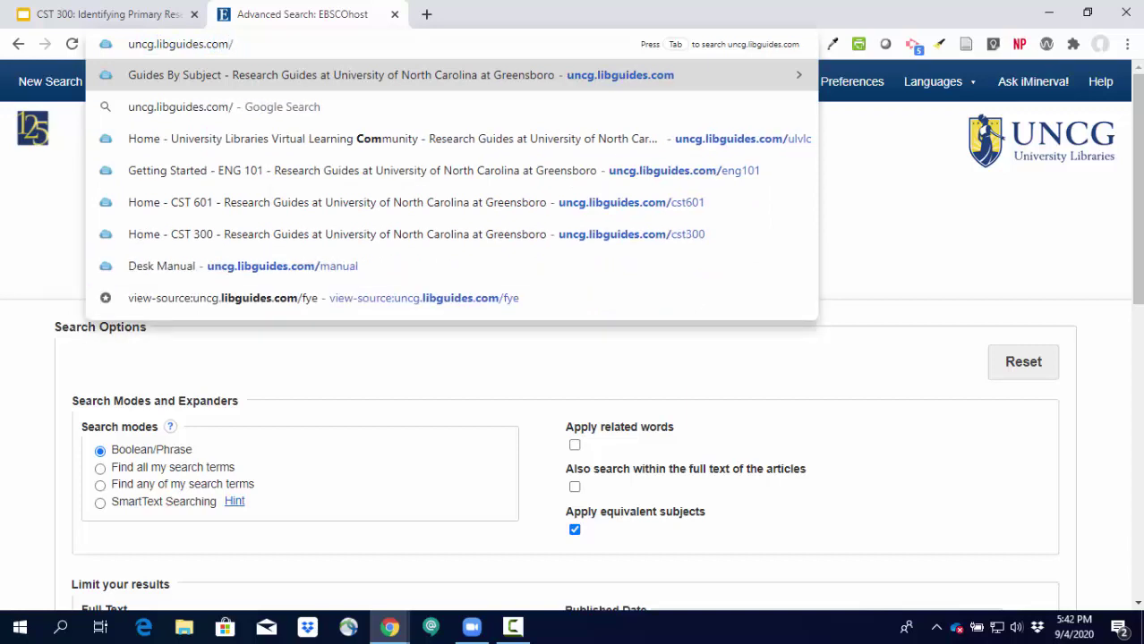
text(cst300)
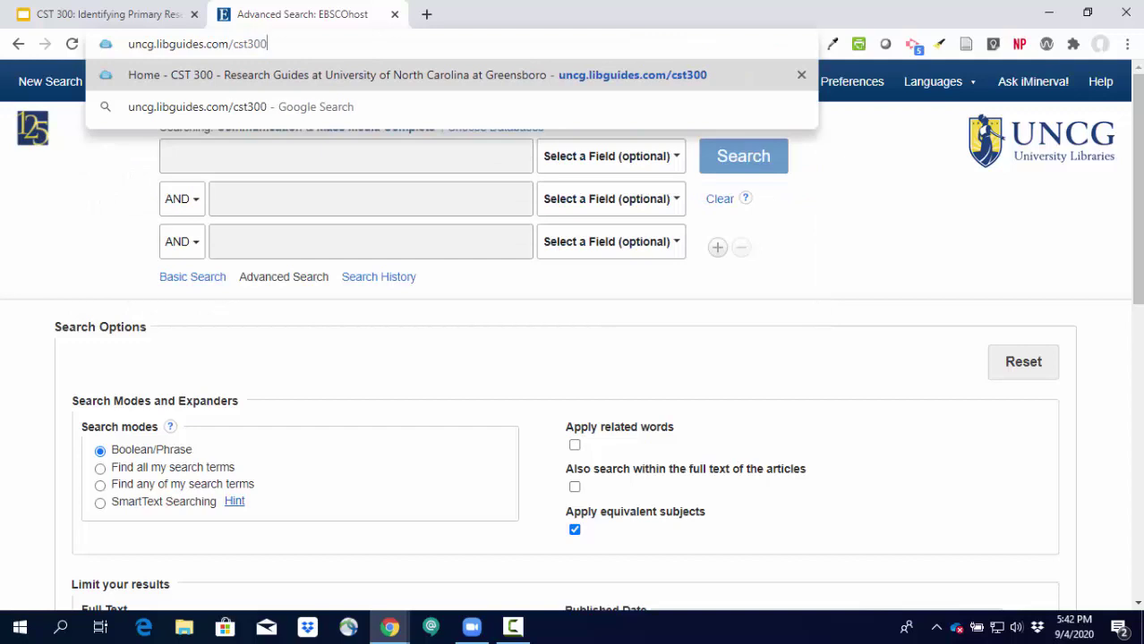
key(Return)
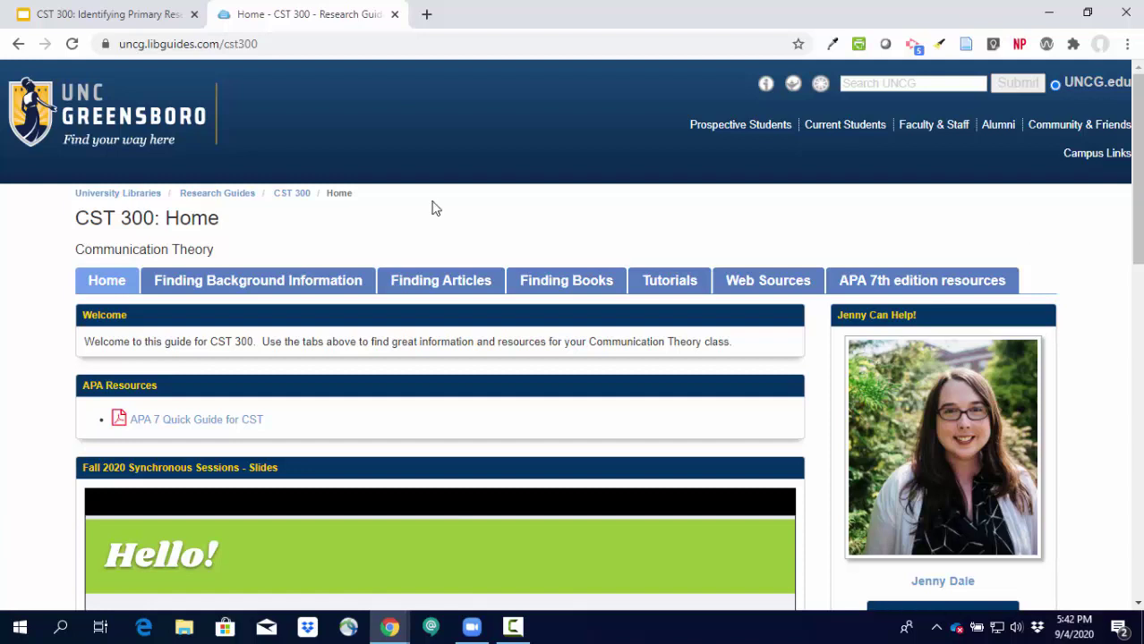
click(427, 287)
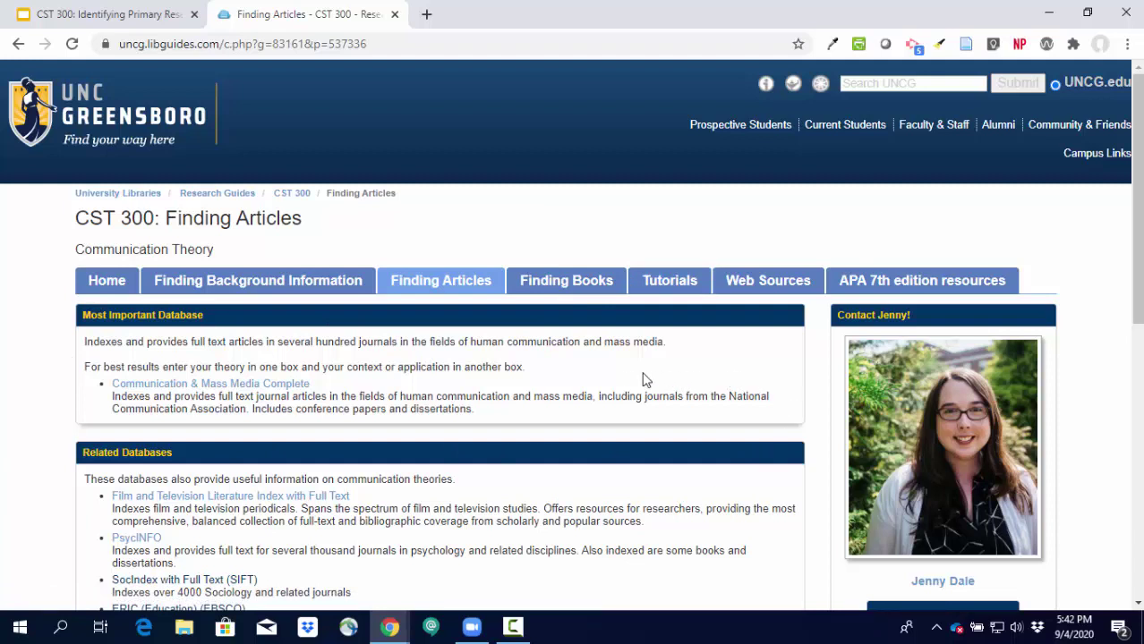
click(209, 385)
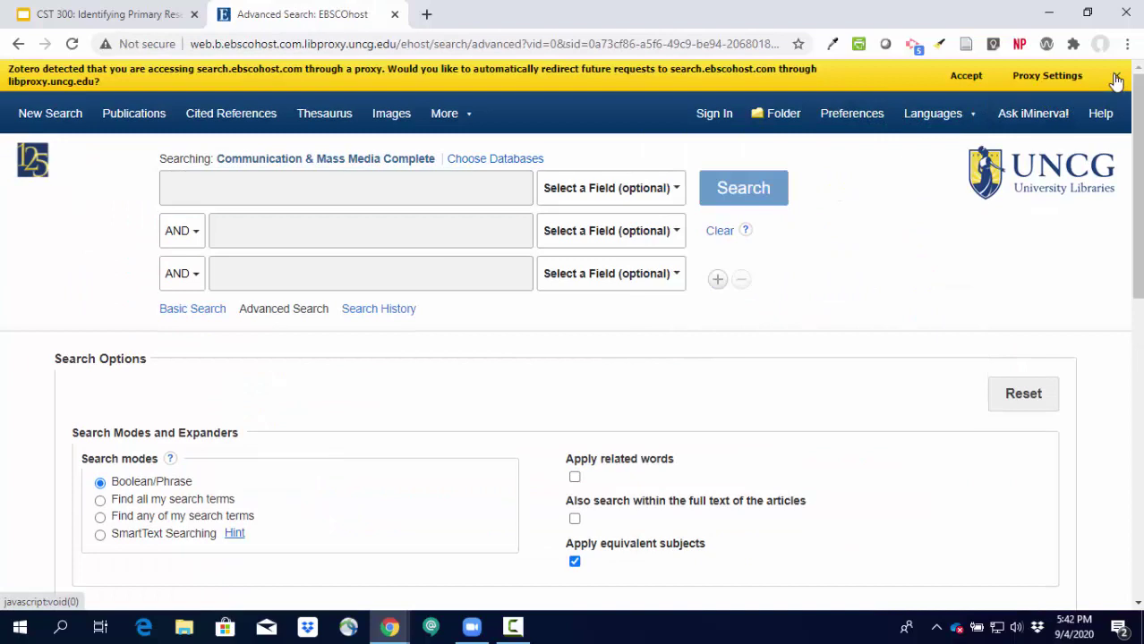
Dismiss the Zotero notice and search for 'relational dialectics theory' using the autocomplete suggestion.
click(1116, 75)
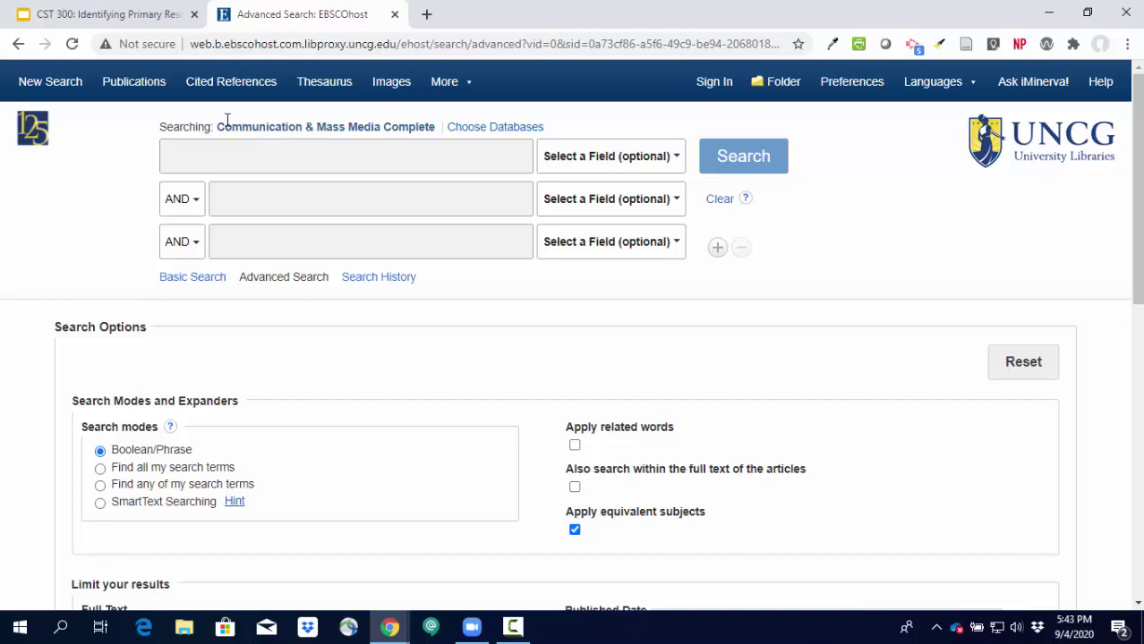
click(285, 164)
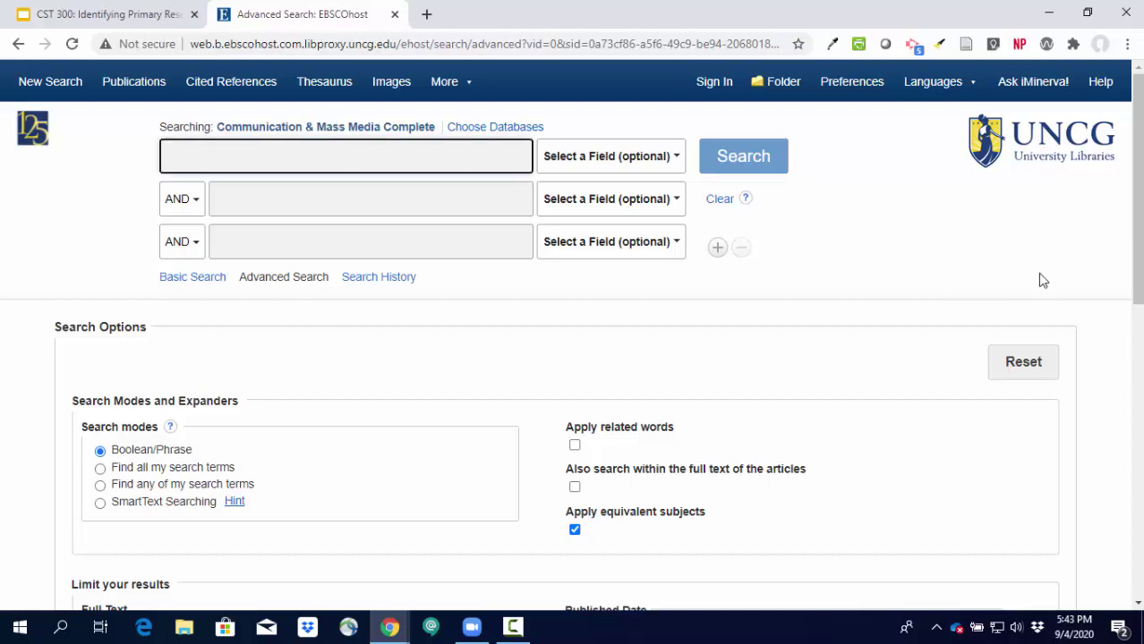
text(relational)
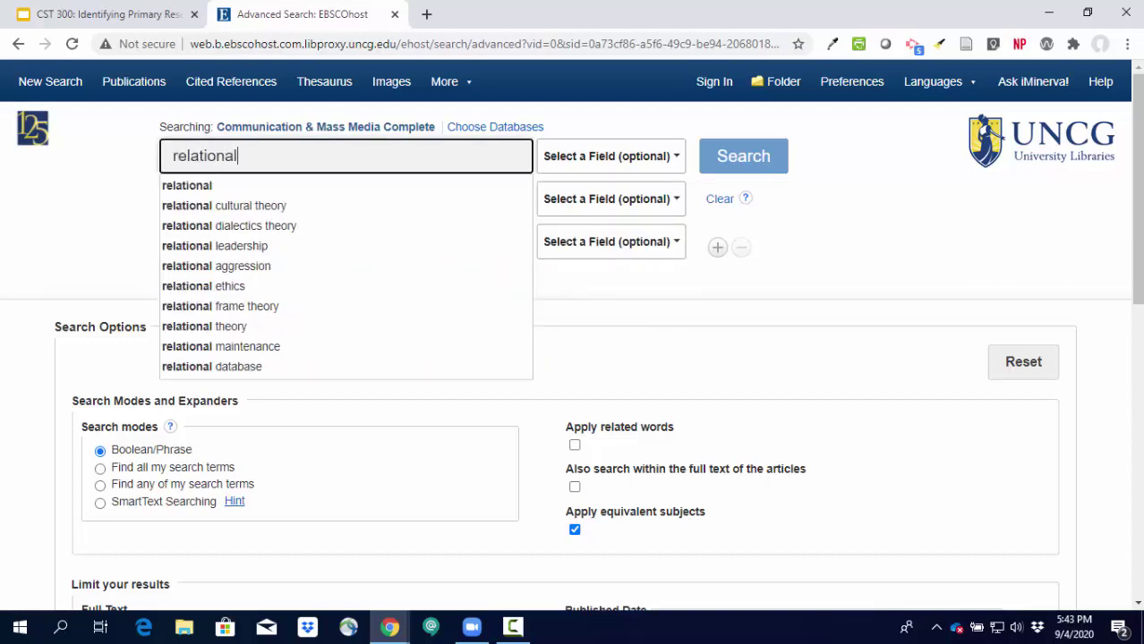
text( dialecti)
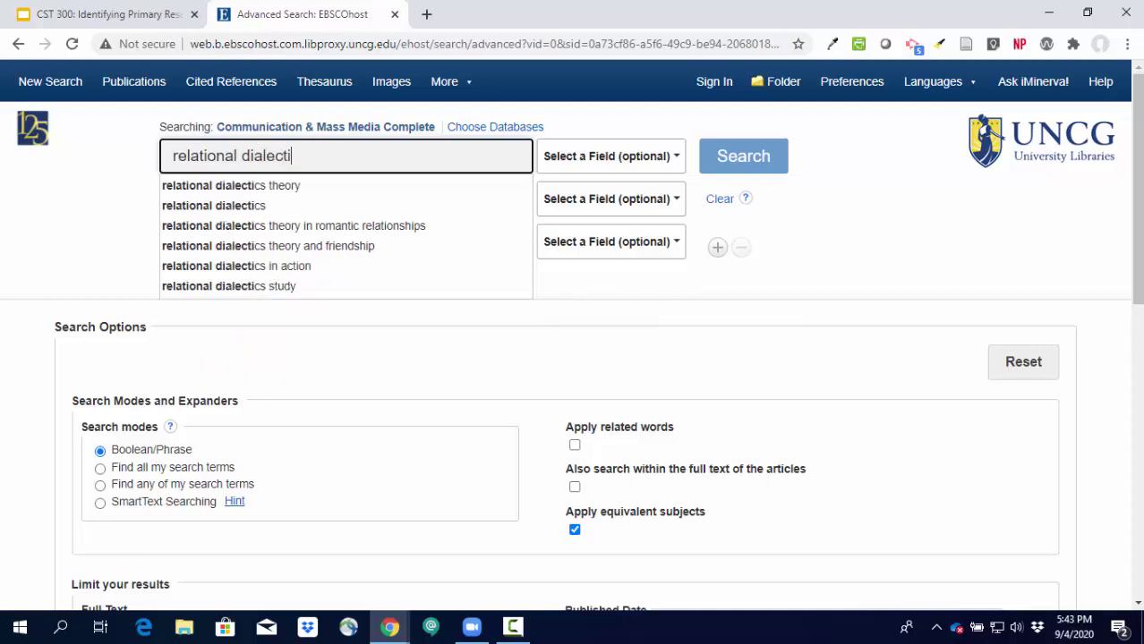
click(251, 185)
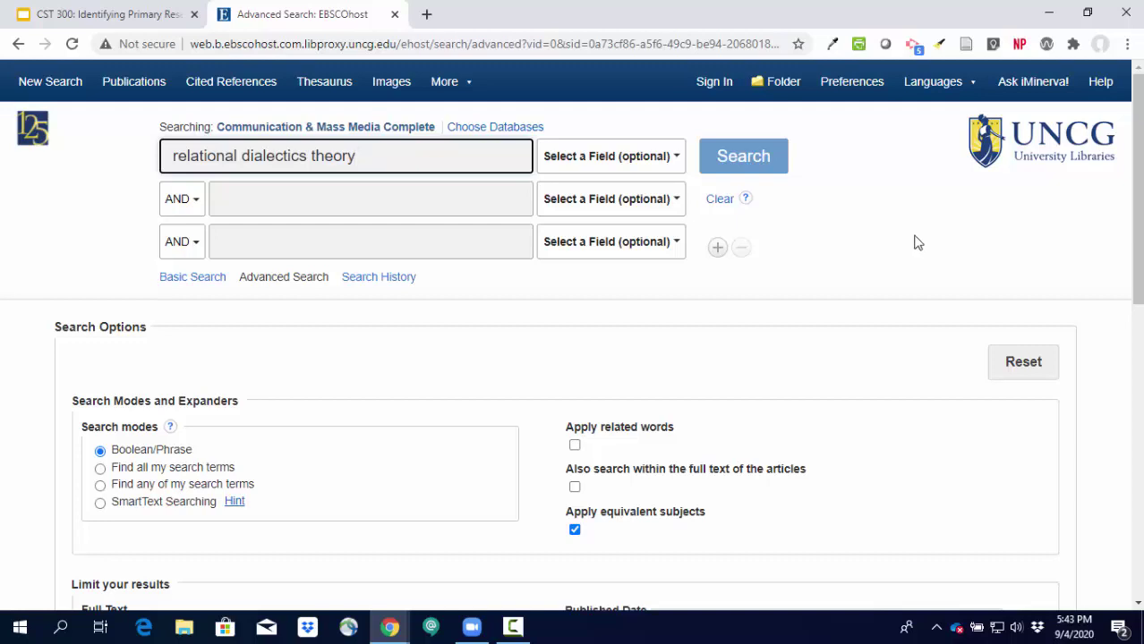
click(722, 161)
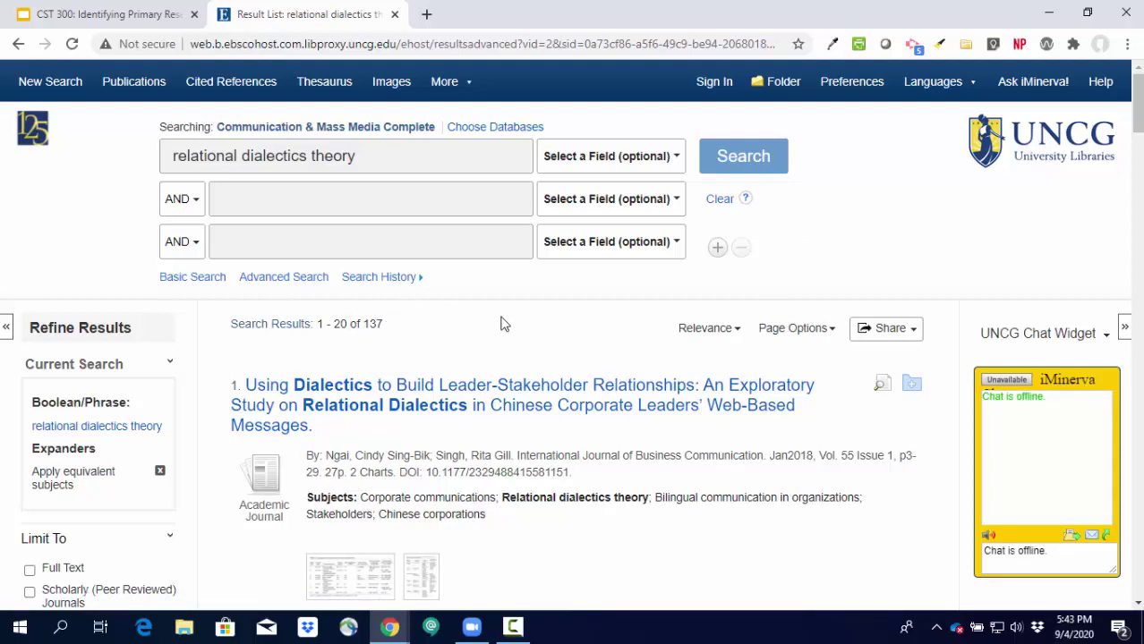
Wrap relational dialectics theory in quotation marks and rerun it as an exact-phrase search.
click(377, 161)
text(")
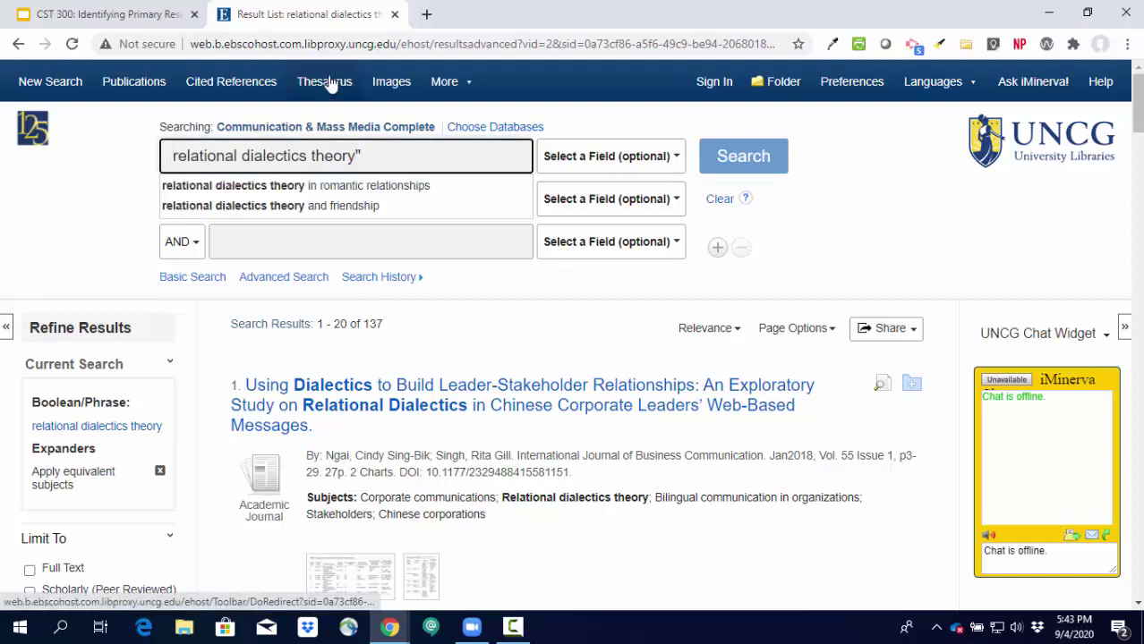
text(")
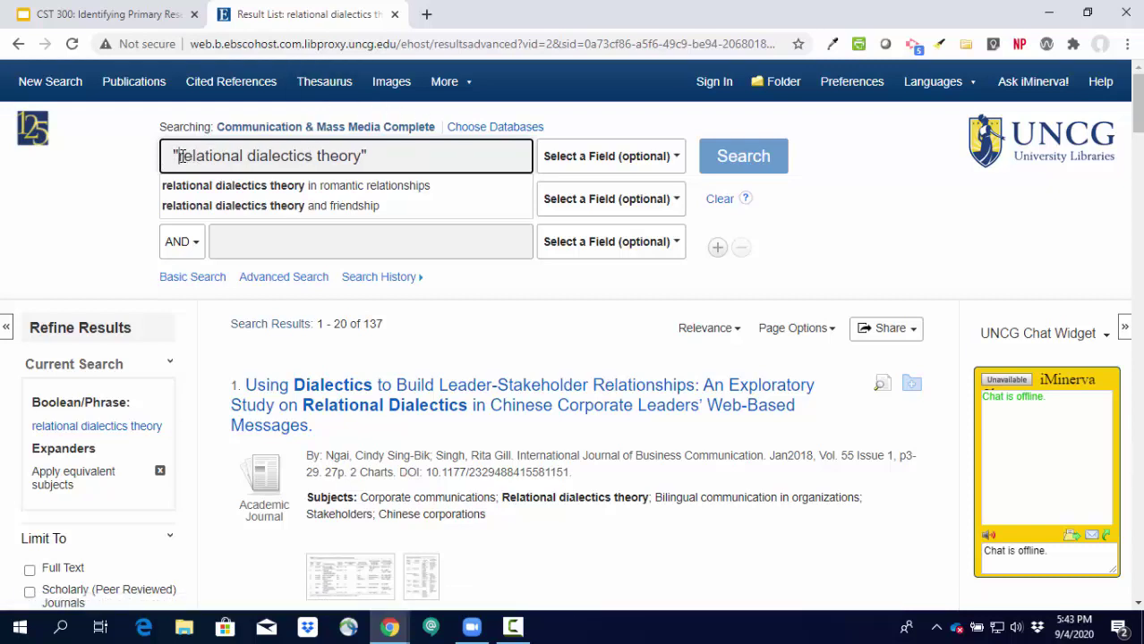
click(750, 159)
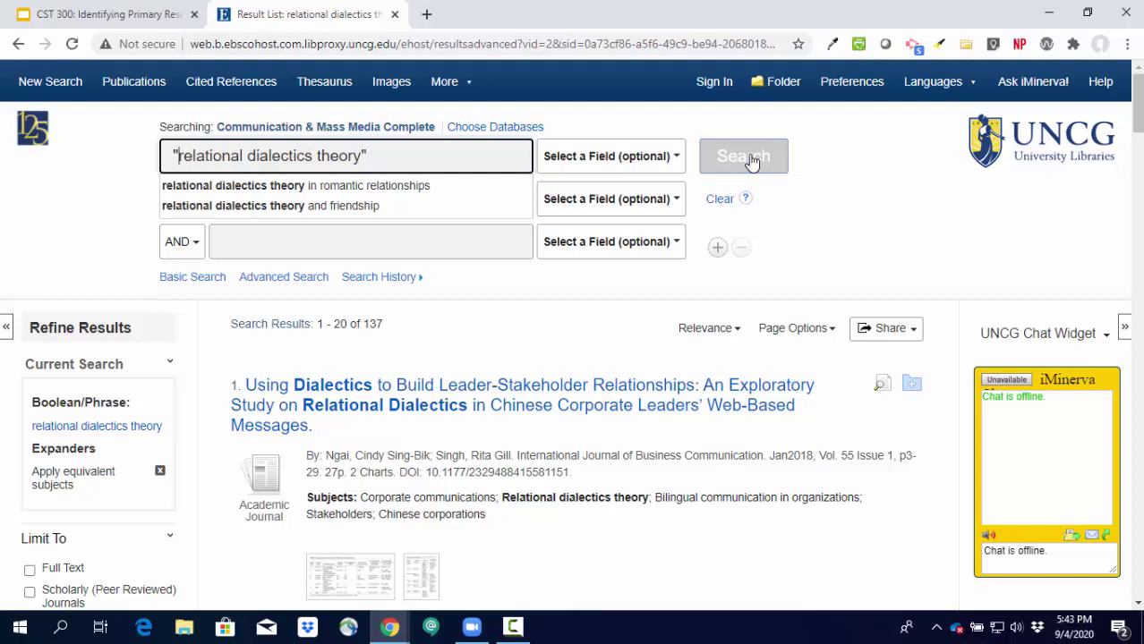
click(750, 160)
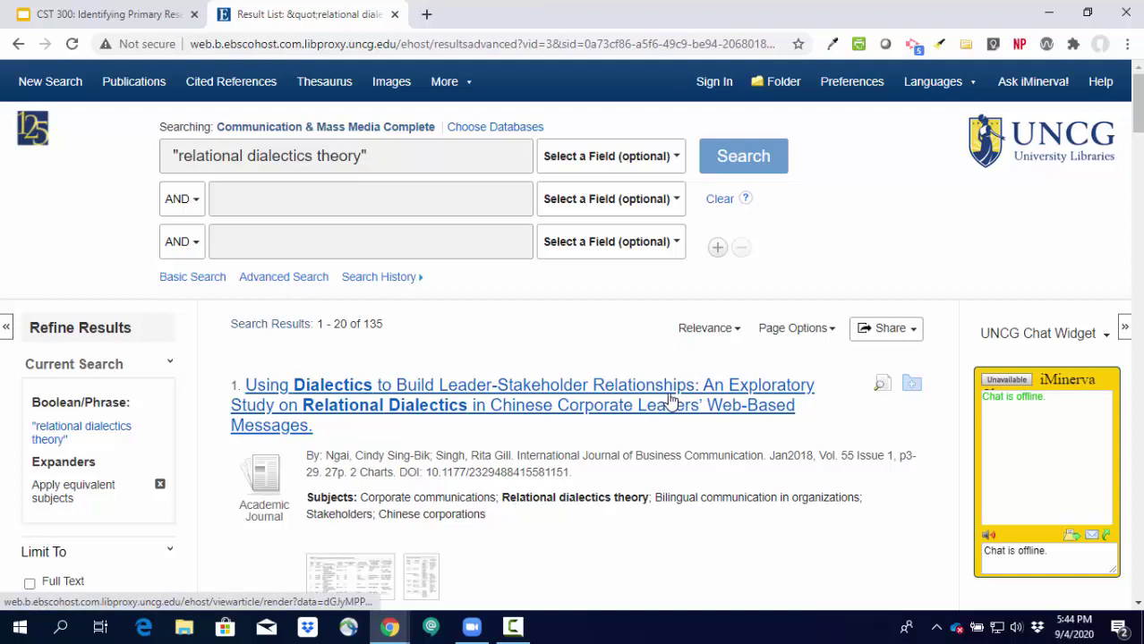
scroll(743, 431, down, 1)
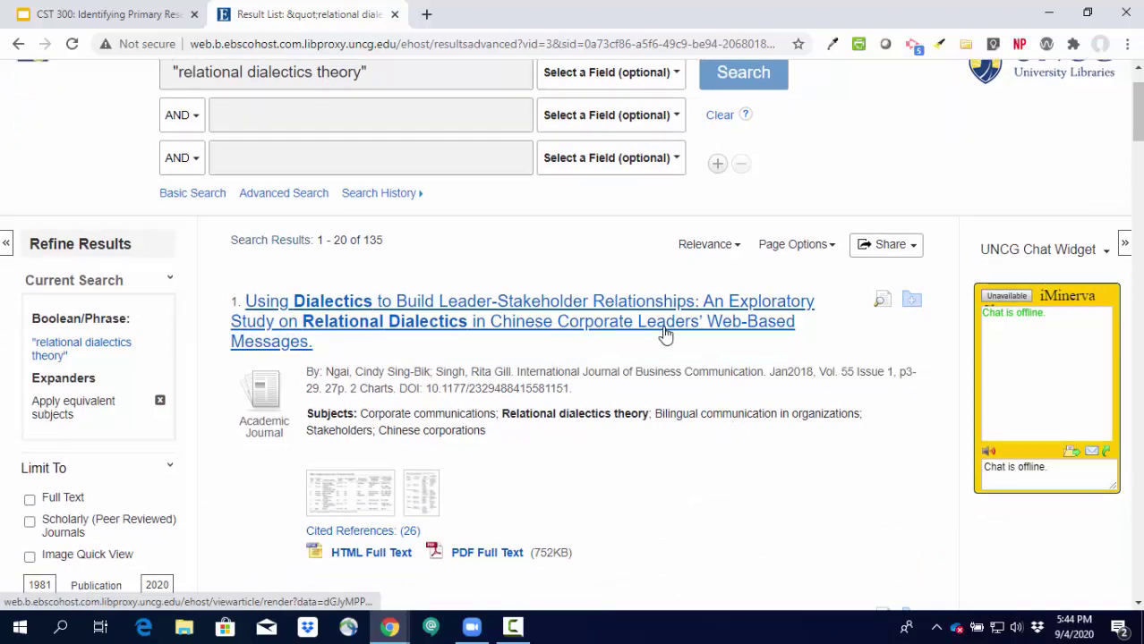
scroll(748, 455, down, 1)
scroll(748, 454, down, 4)
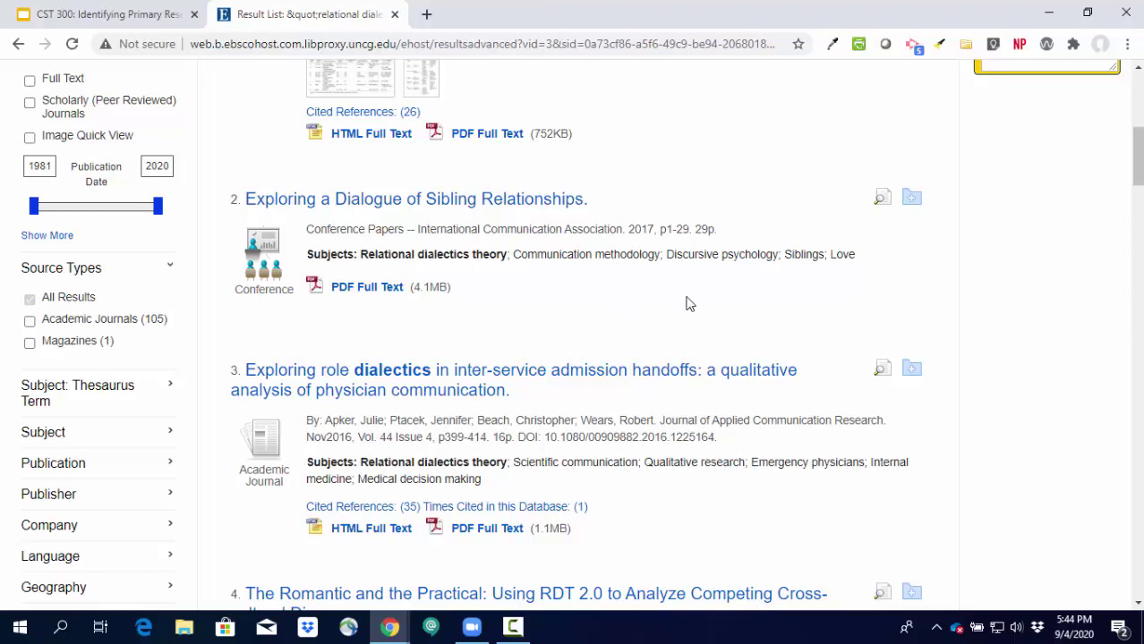
scroll(687, 301, down, 2)
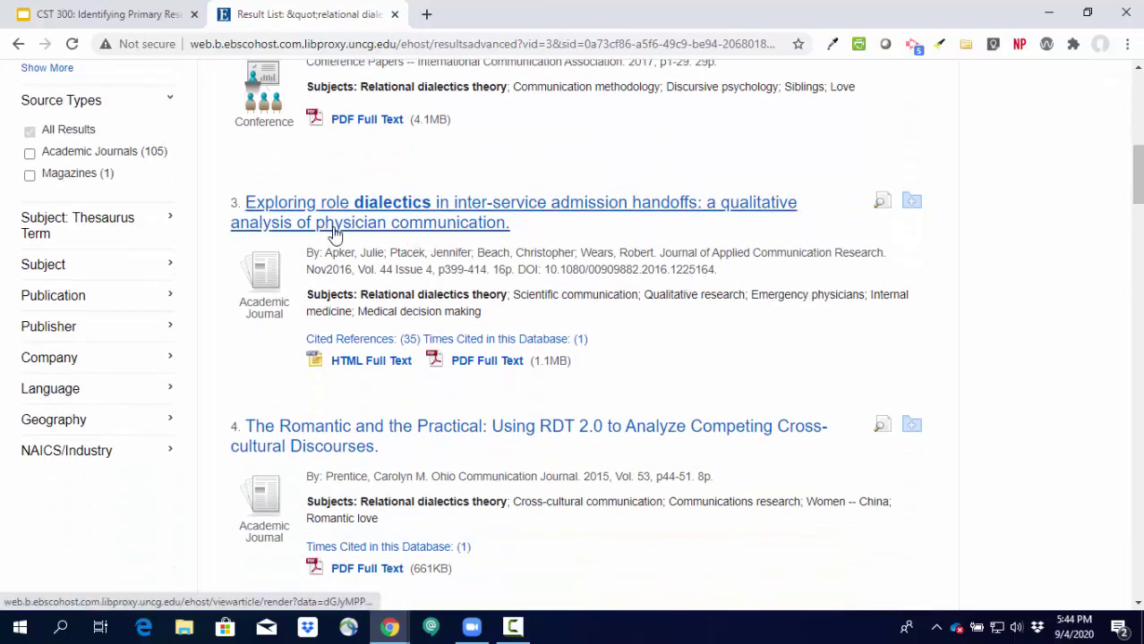
scroll(752, 368, down, 2)
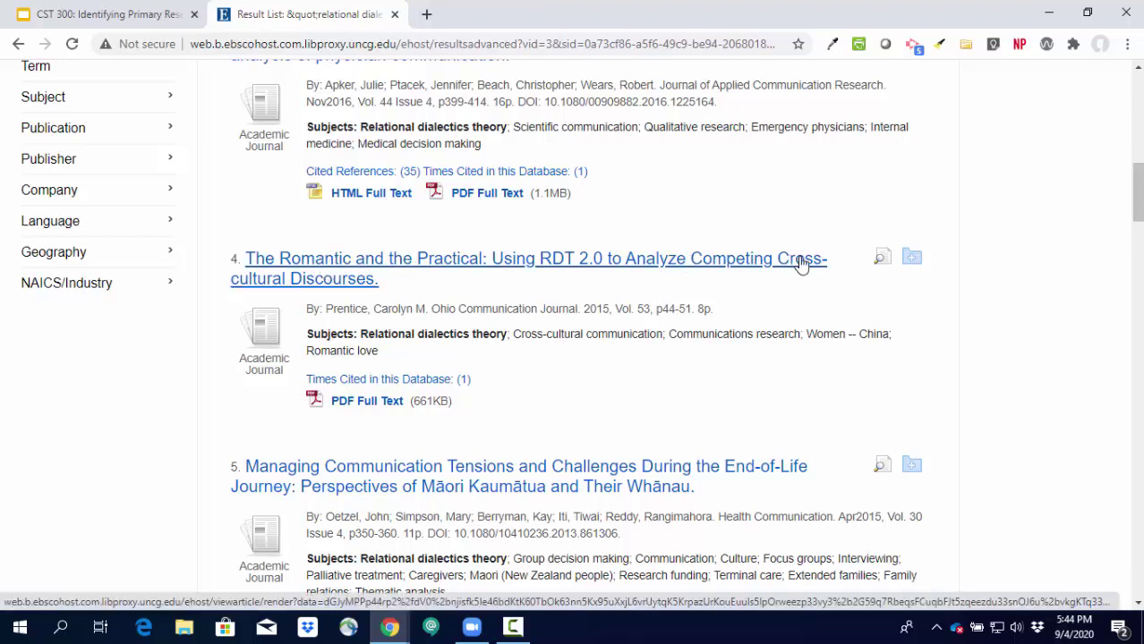
scroll(803, 357, down, 1)
scroll(802, 354, down, 3)
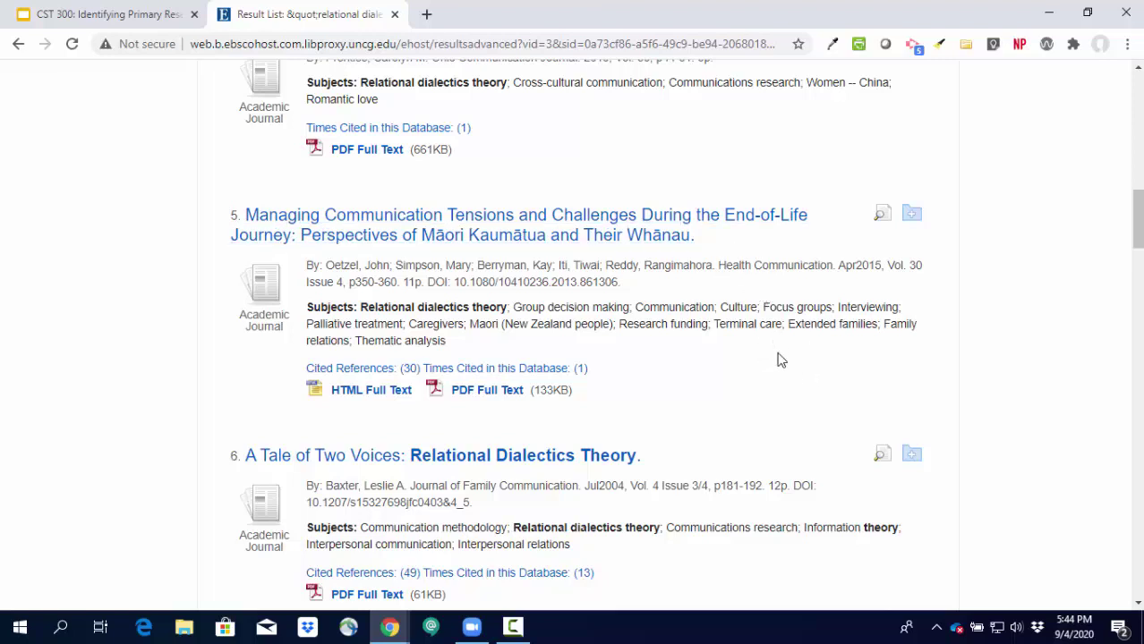
scroll(778, 360, up, 10)
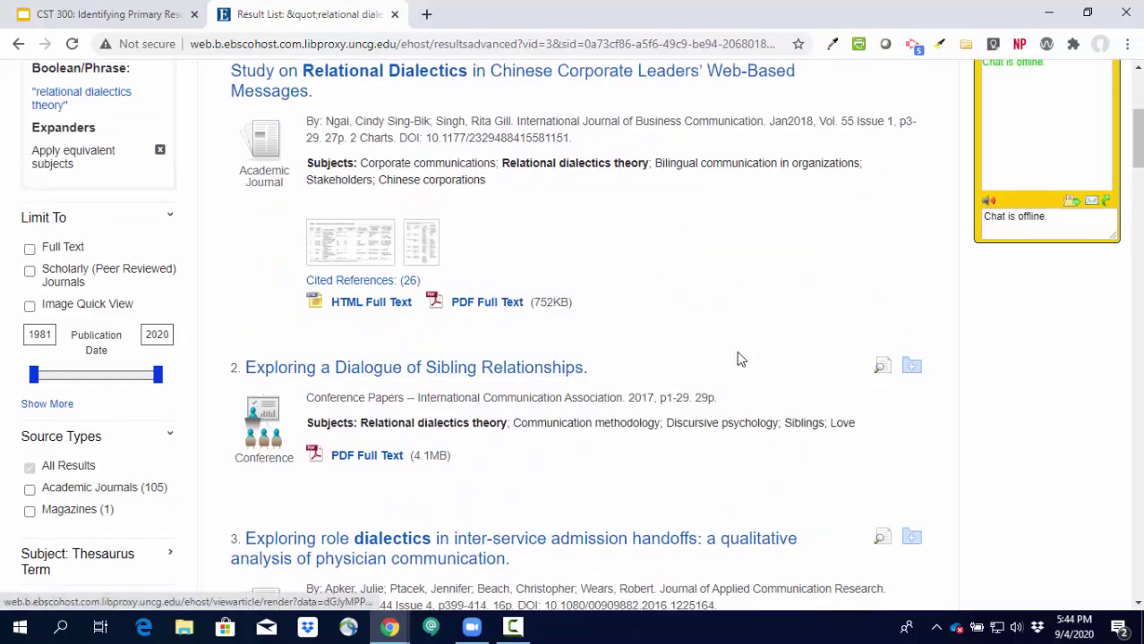
scroll(741, 360, up, 4)
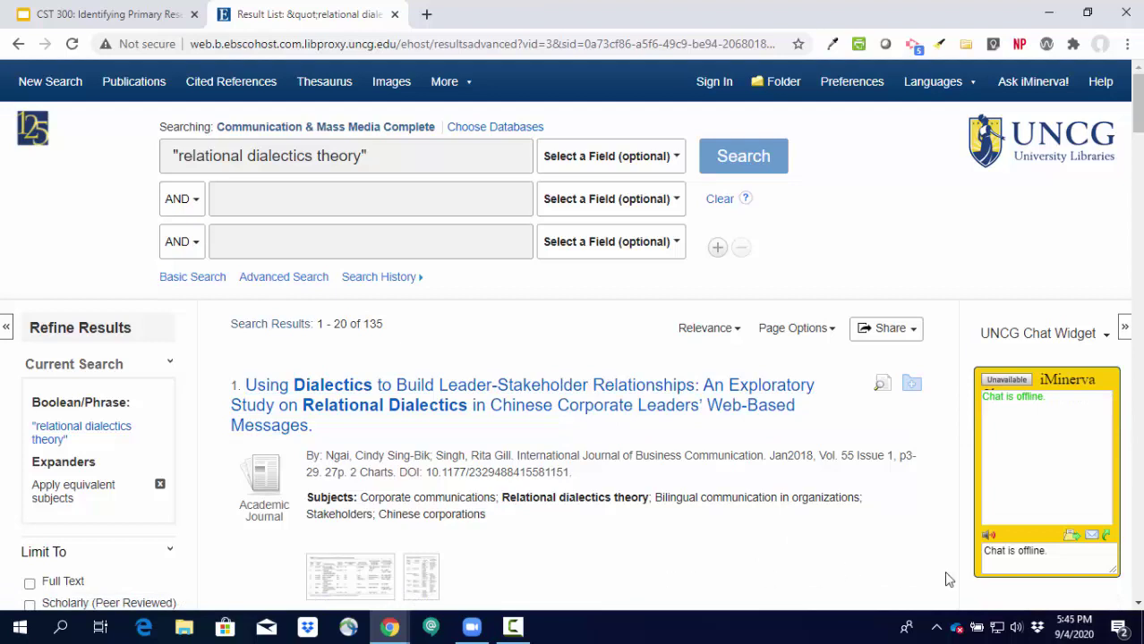
Add 'friendships' as a second AND search term and run the combined search.
click(306, 200)
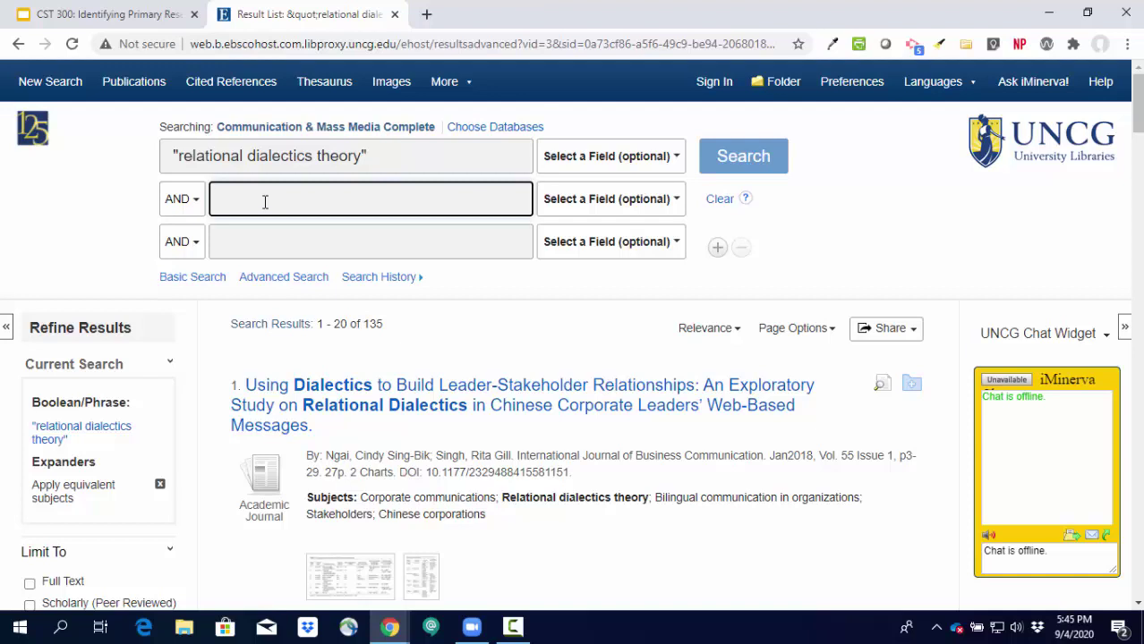
text(friendships)
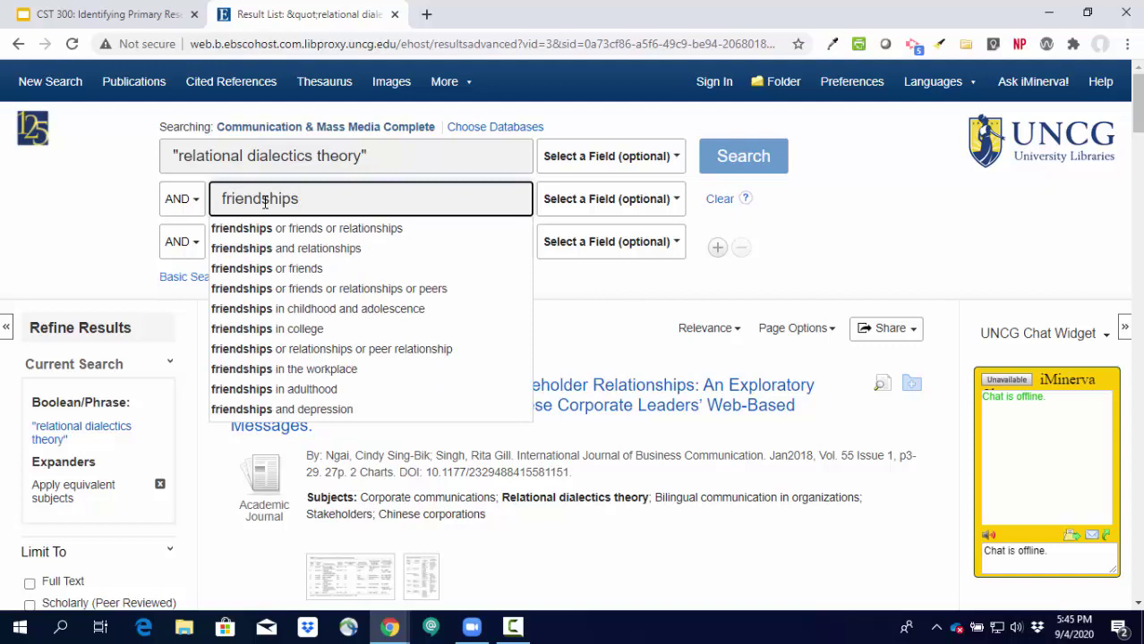
key(Return)
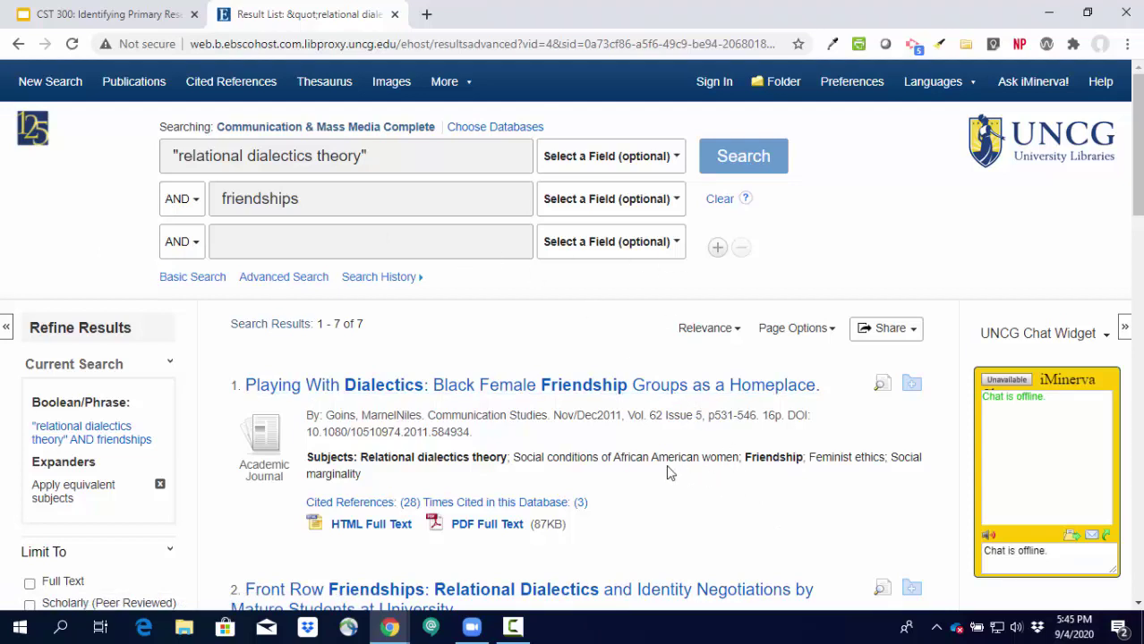
drag(308, 199, 262, 198)
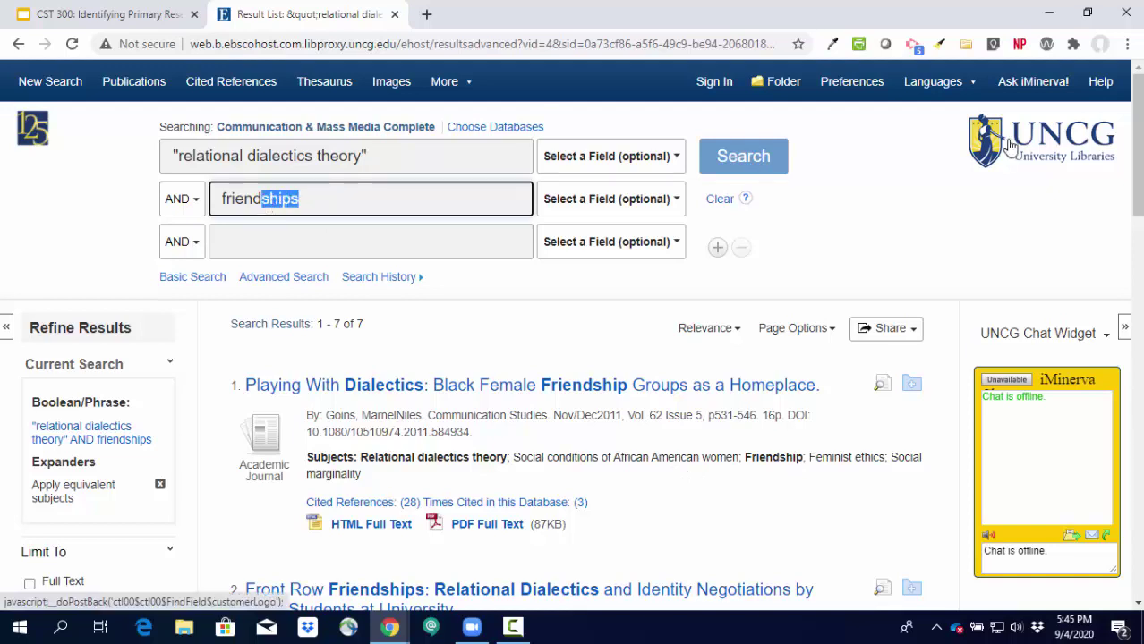
Truncate the second term to friend* and rerun the search, reviewing the 9 results.
key(BackSpace)
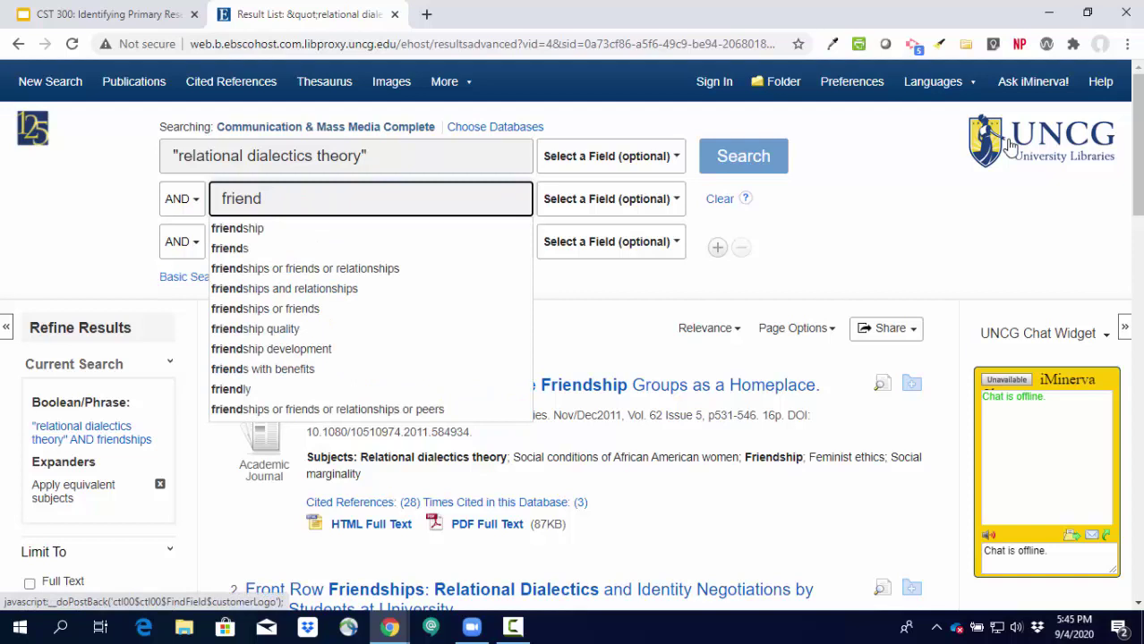
text(*)
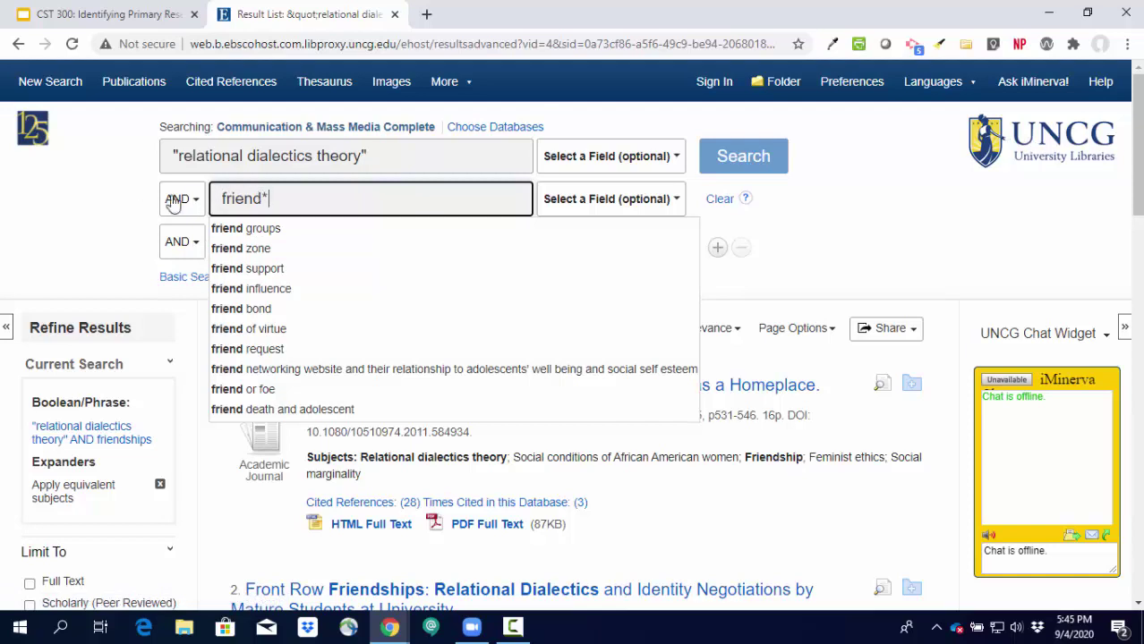
click(741, 157)
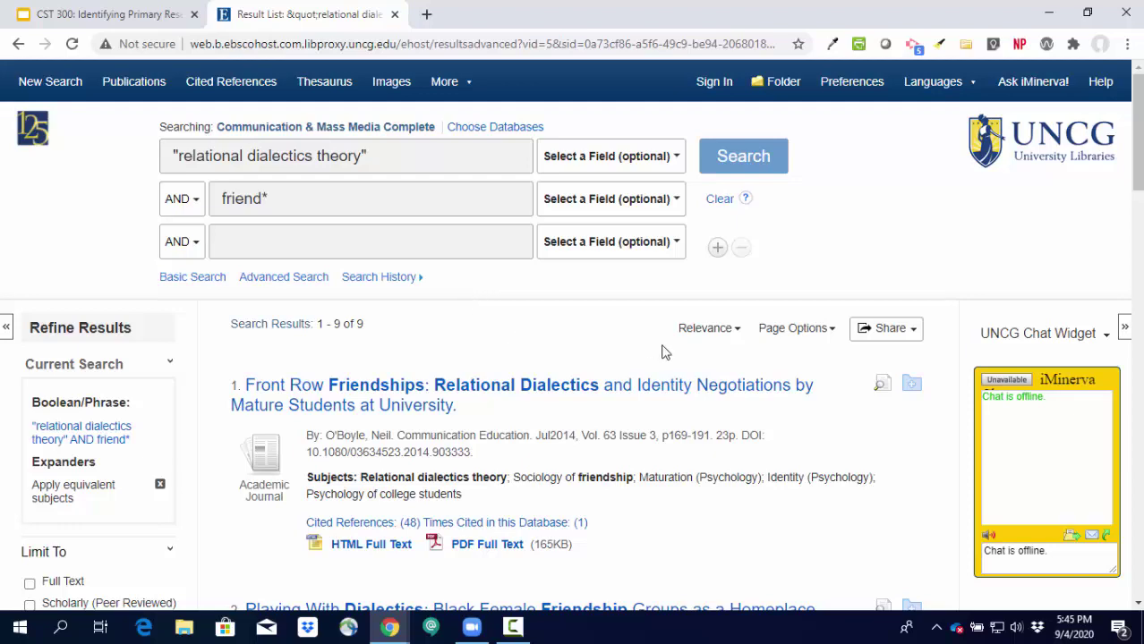
scroll(447, 306, down, 1)
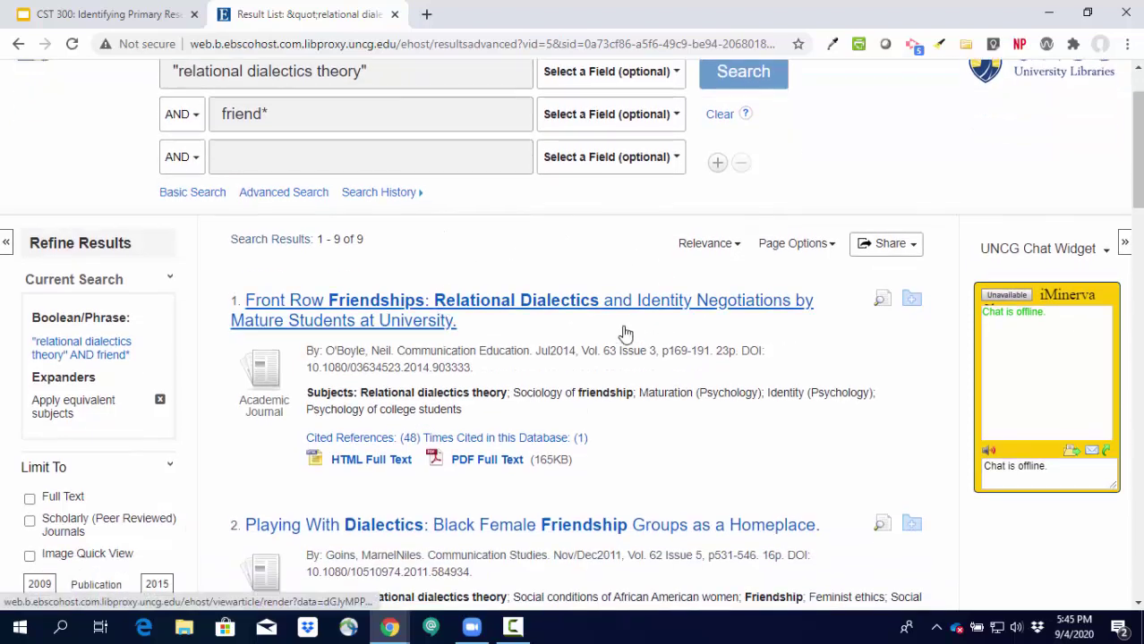
scroll(618, 329, down, 2)
scroll(625, 333, down, 2)
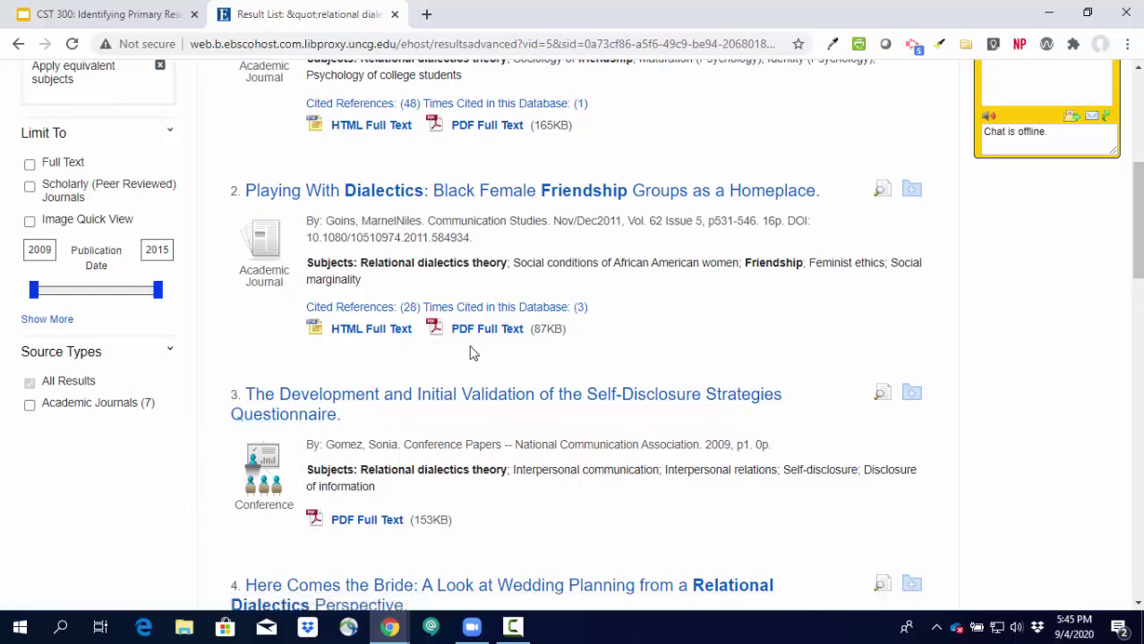
scroll(647, 494, up, 4)
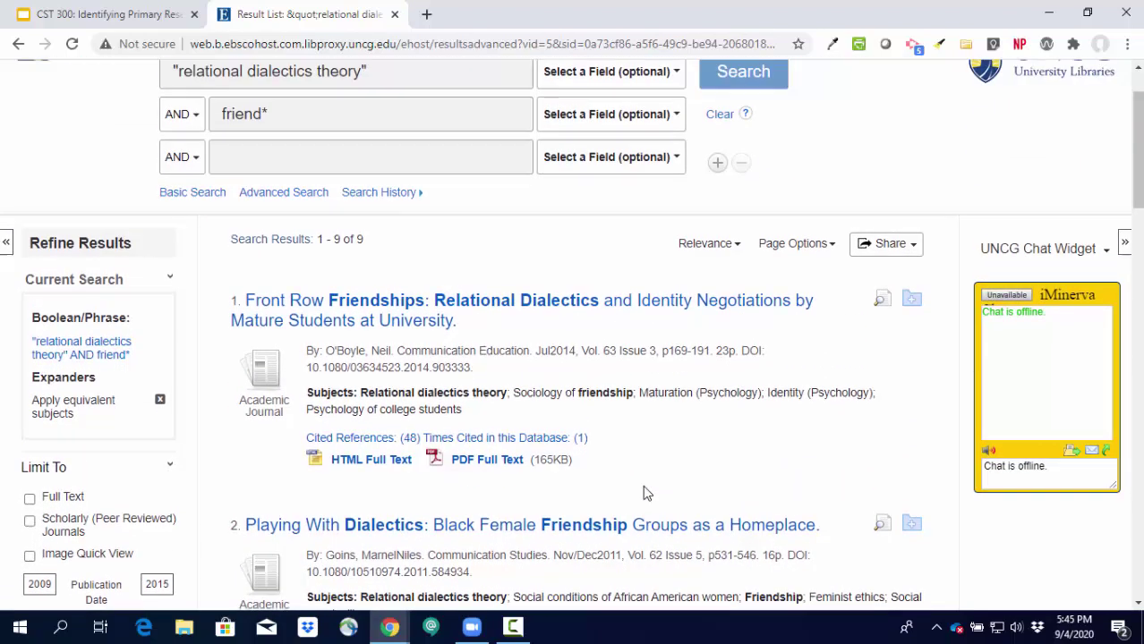
scroll(647, 493, down, 1)
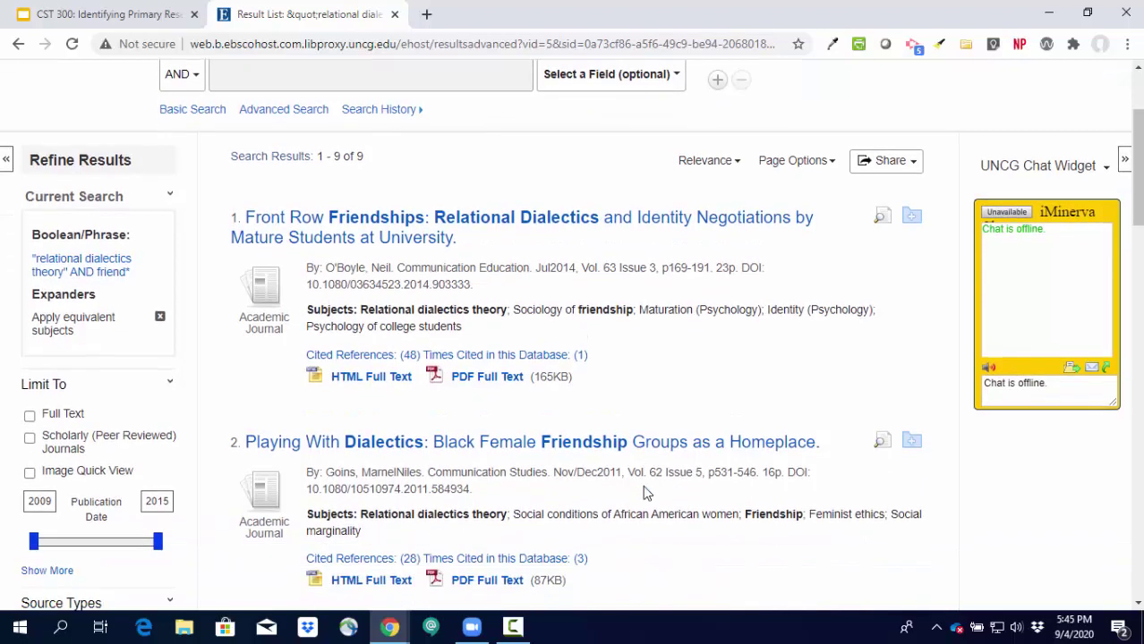
Limit the results to Scholarly (Peer Reviewed) Journals and review the remaining 7 articles.
click(30, 439)
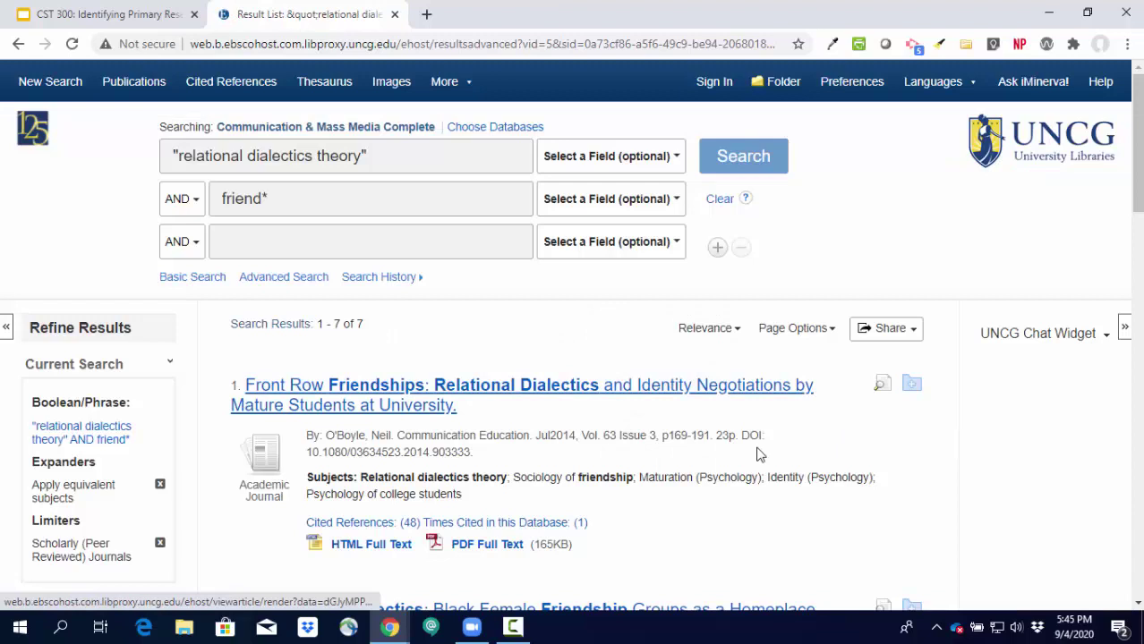
scroll(739, 501, down, 1)
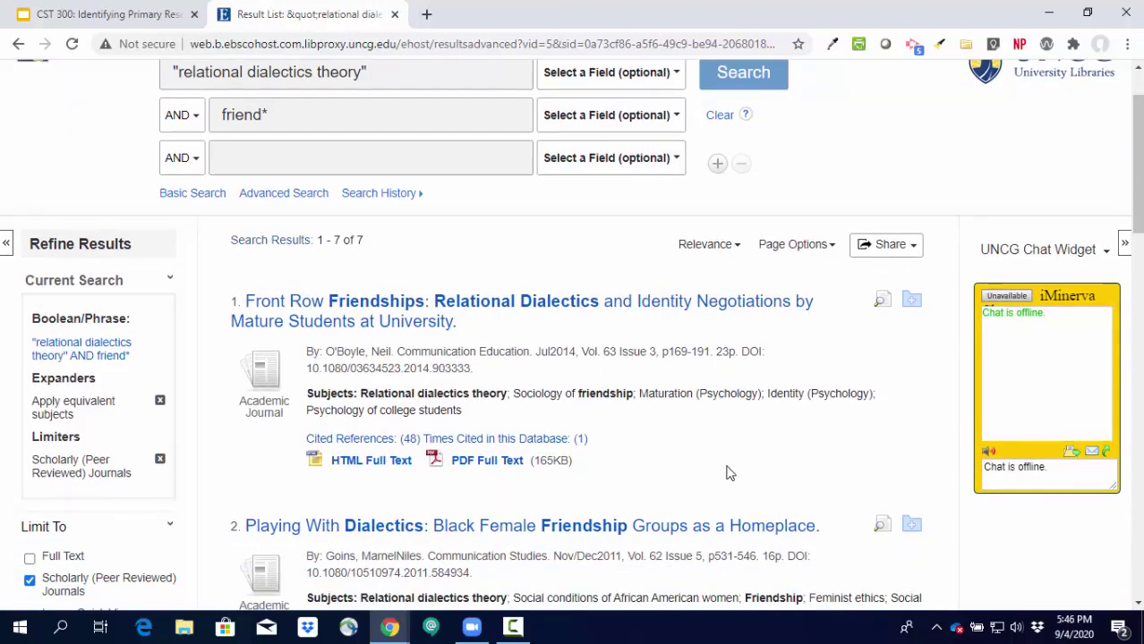
scroll(722, 470, up, 1)
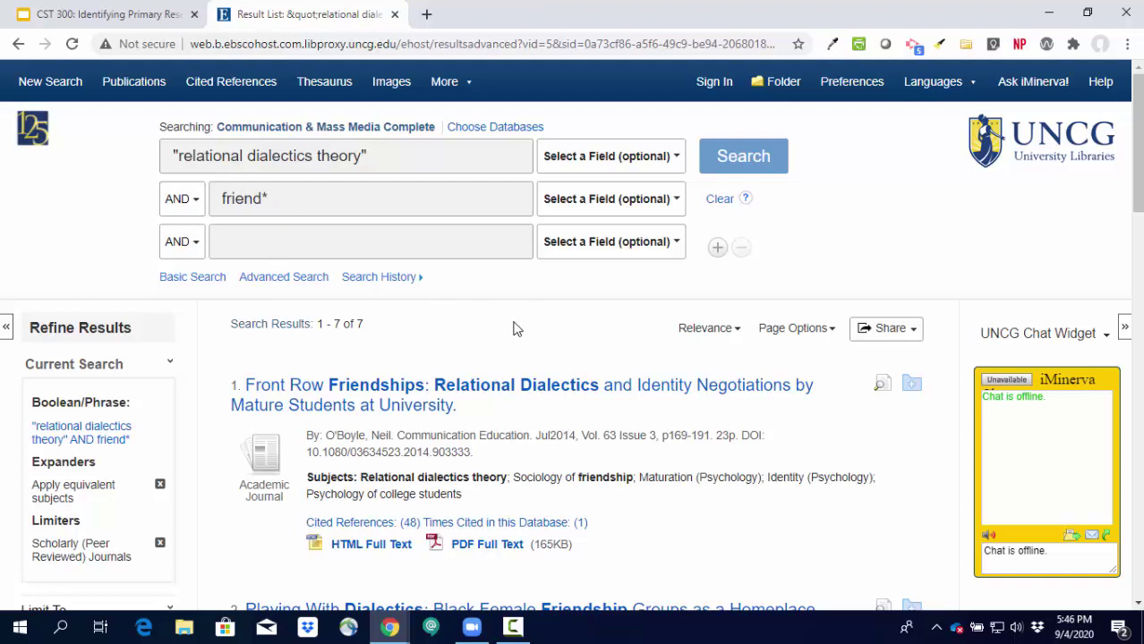
scroll(725, 434, down, 2)
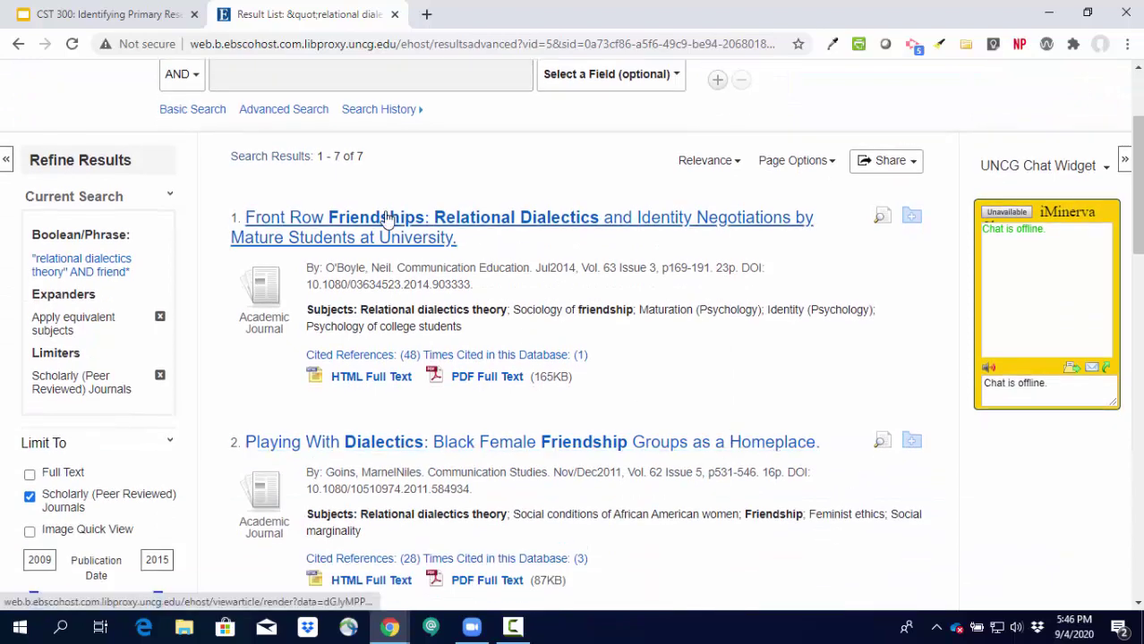
Open the Front Row Friendships detailed record and scroll down to its abstract.
click(387, 219)
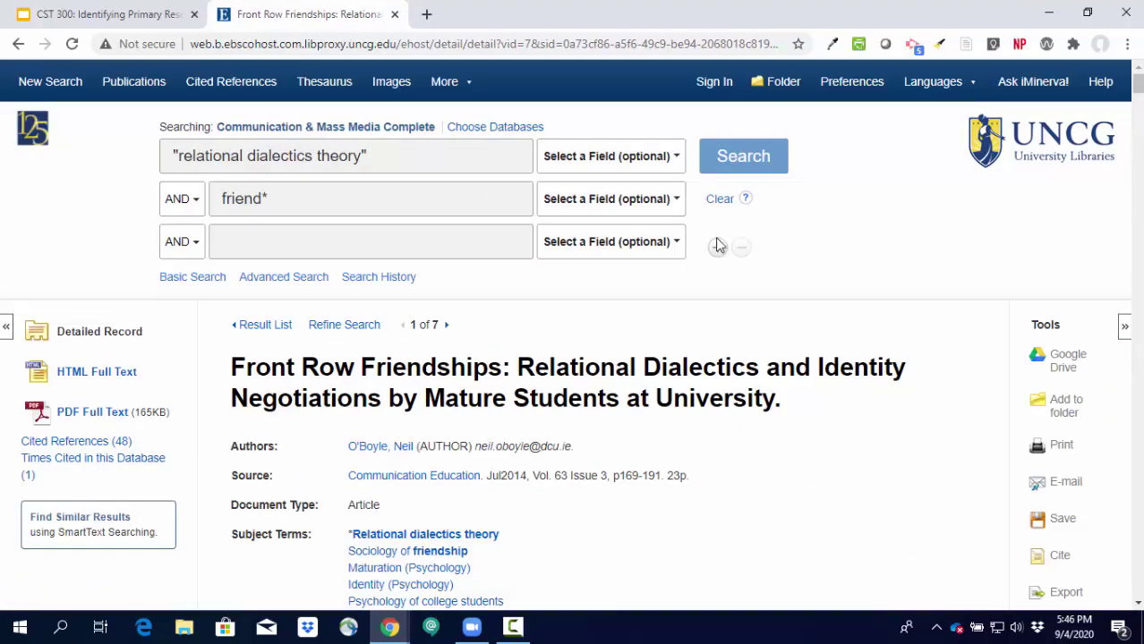
scroll(799, 408, down, 1)
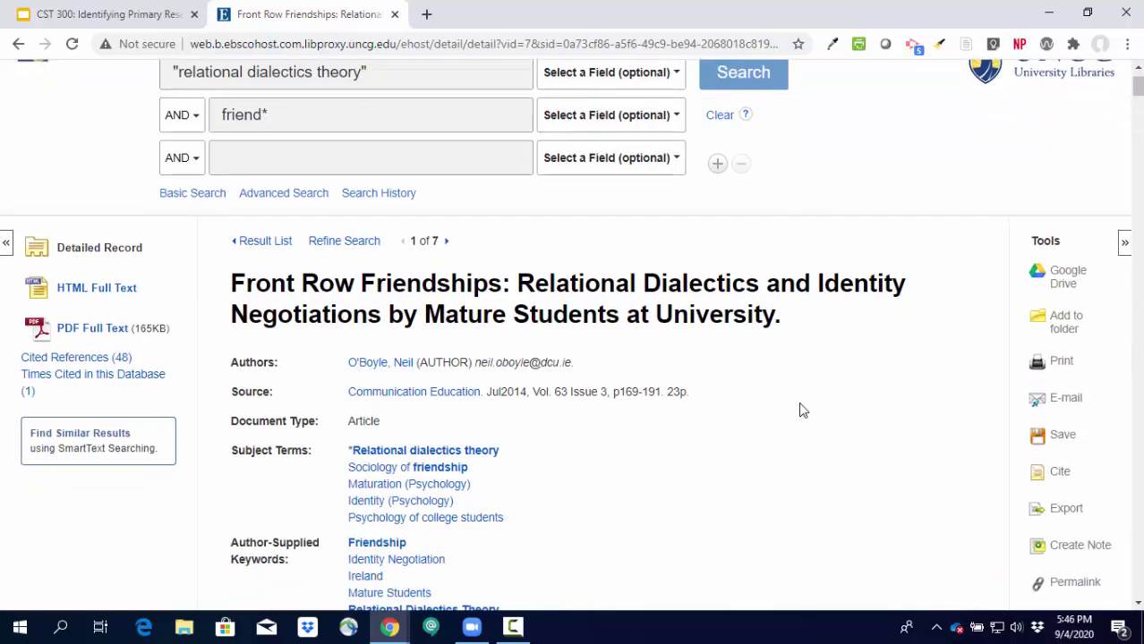
scroll(799, 408, down, 1)
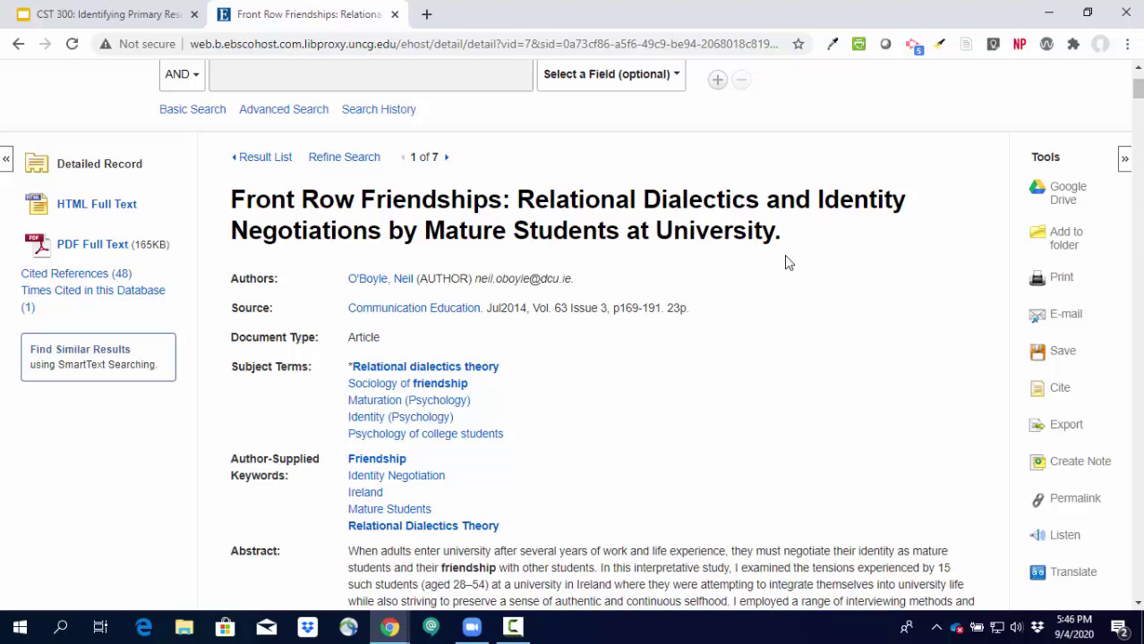
scroll(822, 356, down, 3)
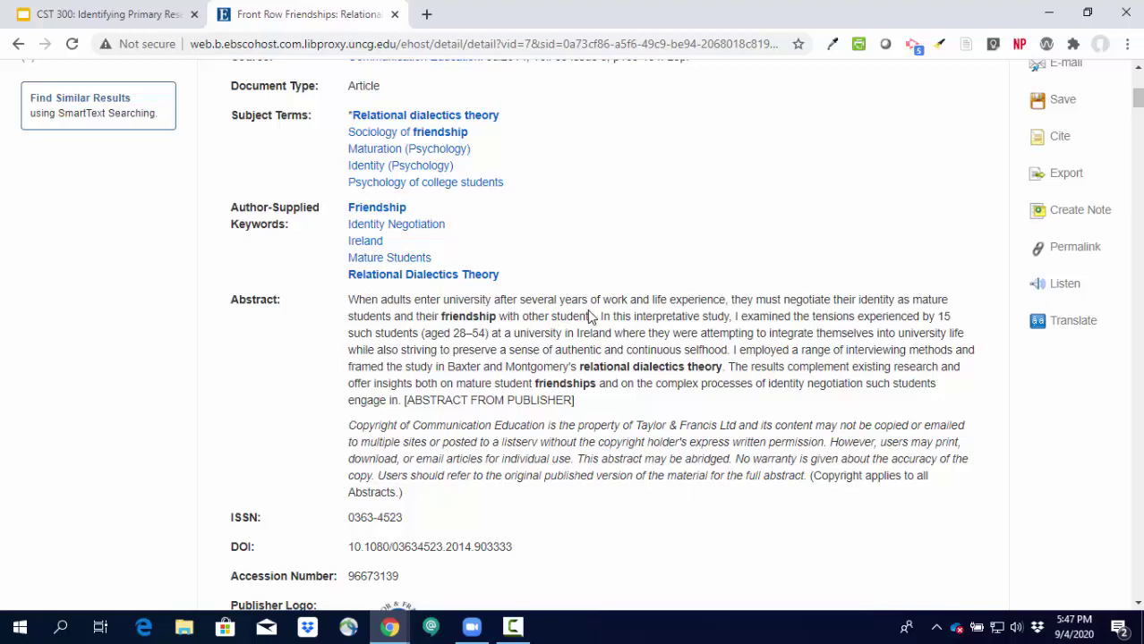
drag(599, 317, 731, 331)
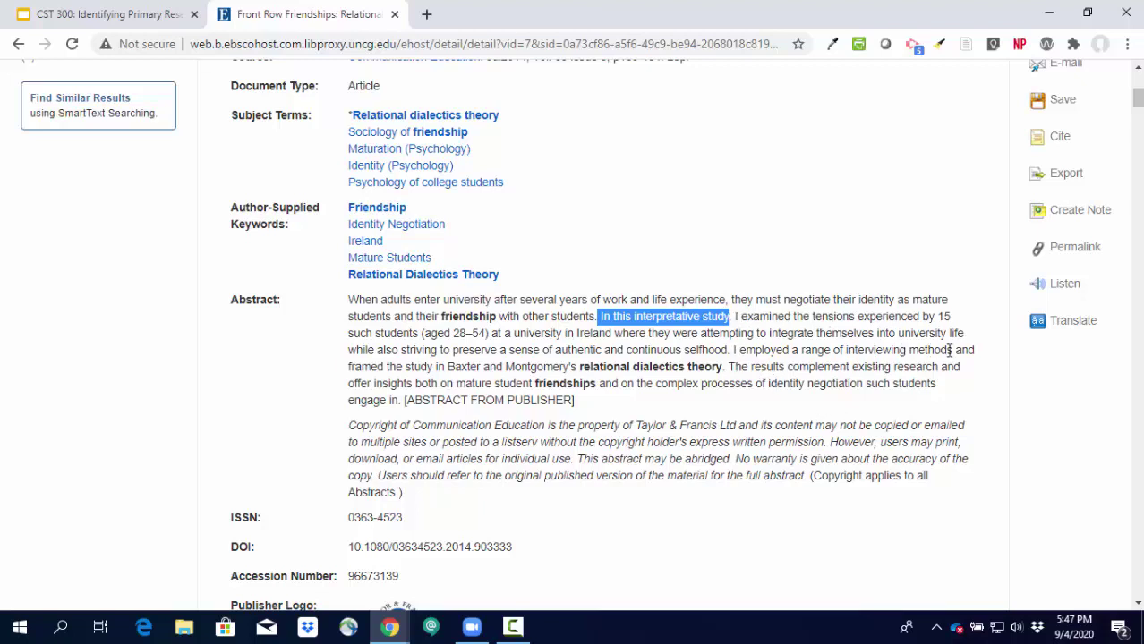
click(312, 361)
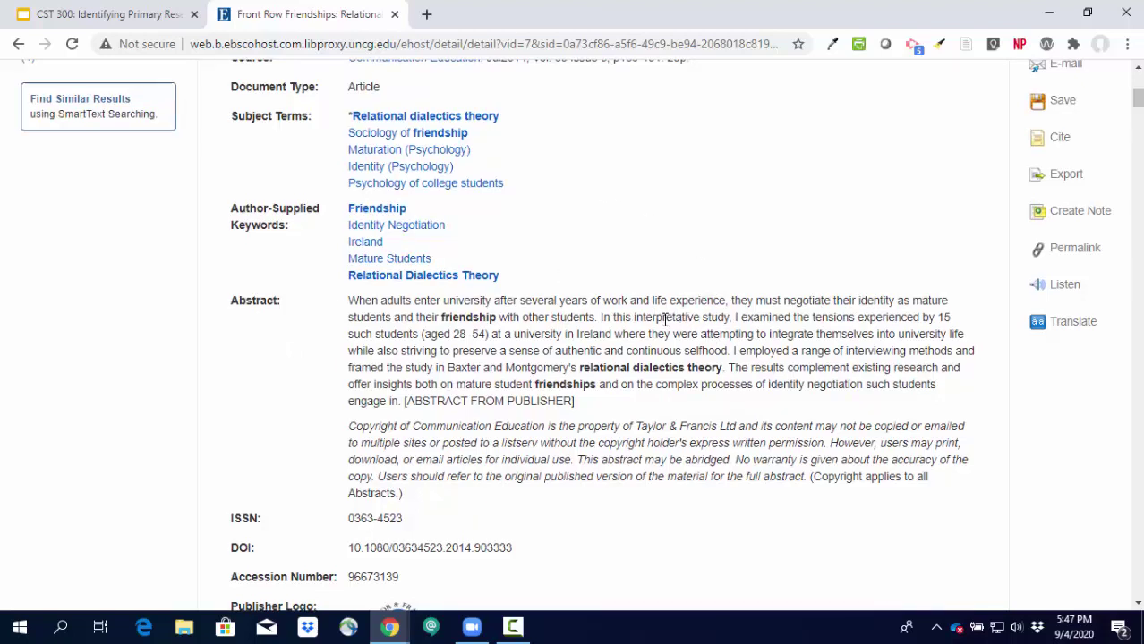
scroll(665, 317, up, 3)
scroll(724, 401, down, 3)
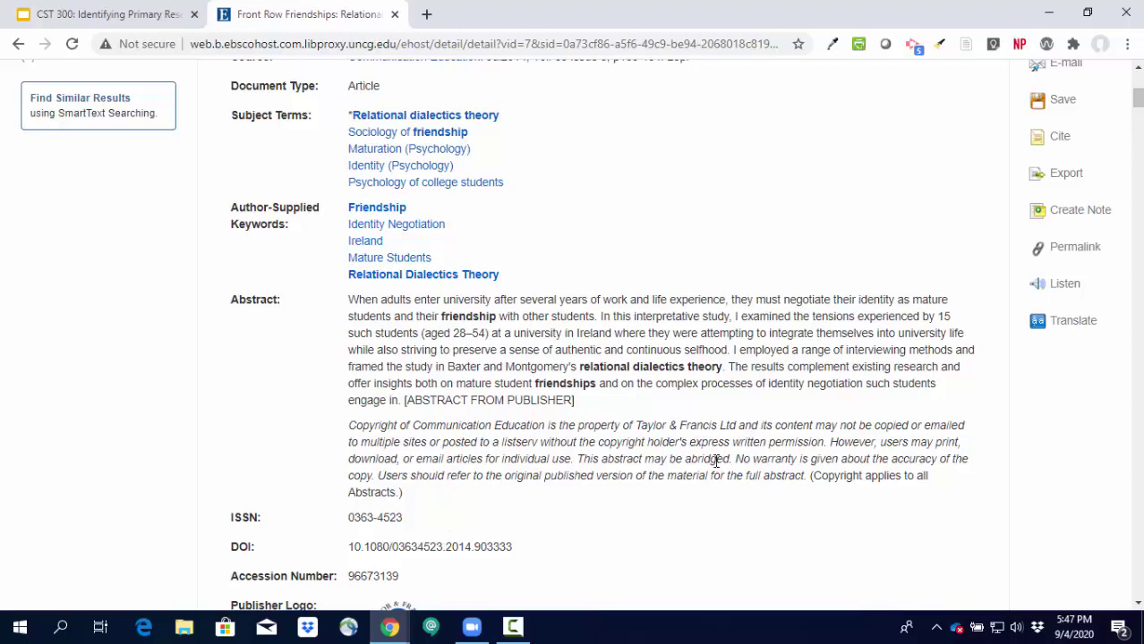
scroll(716, 461, up, 5)
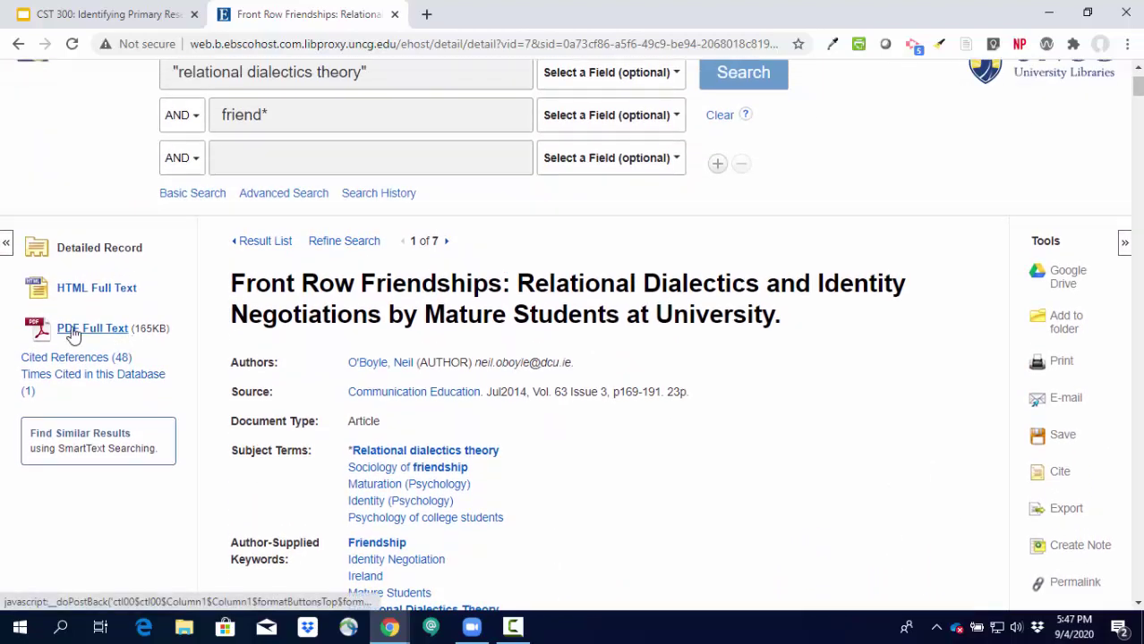
Open the Front Row Friendships PDF full text and read through to the Discussion on page 20.
click(79, 331)
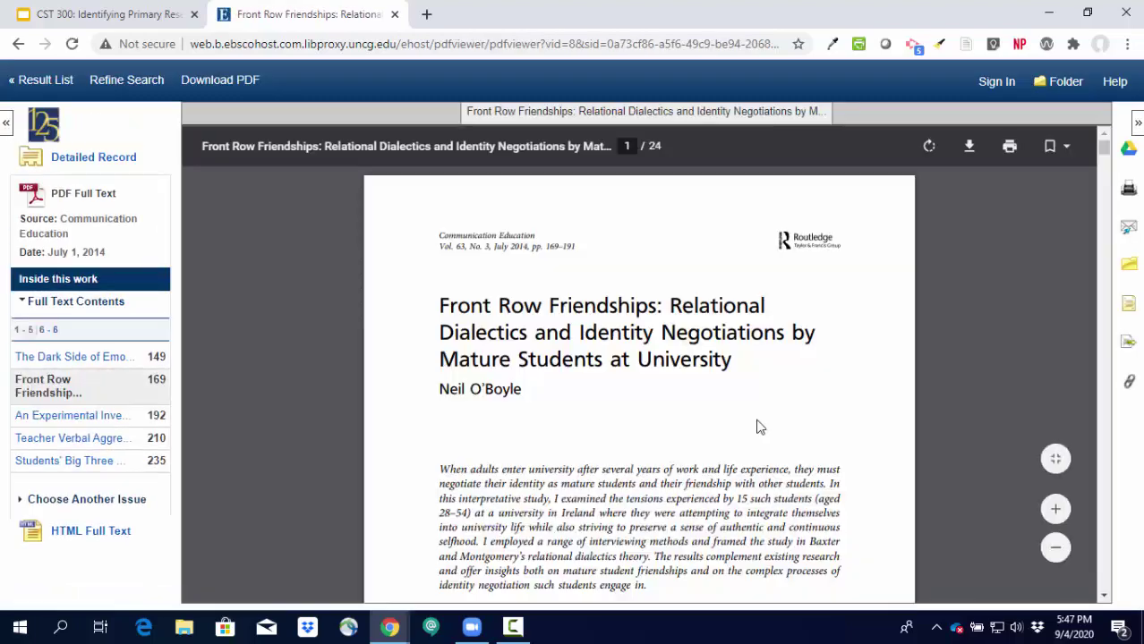
scroll(927, 412, down, 1)
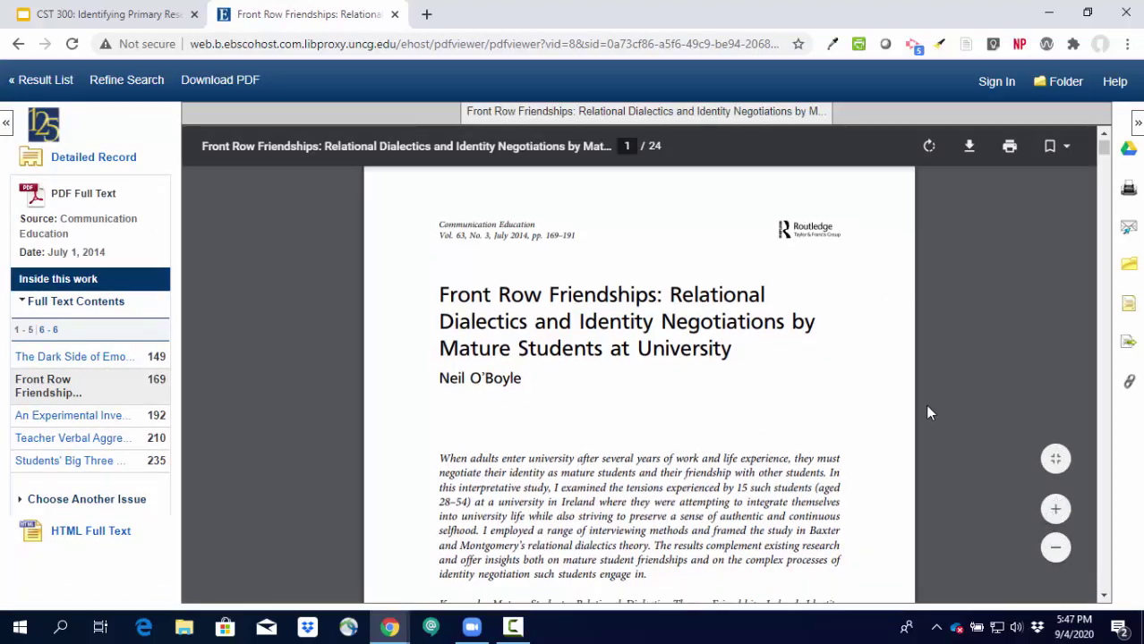
scroll(927, 412, down, 10)
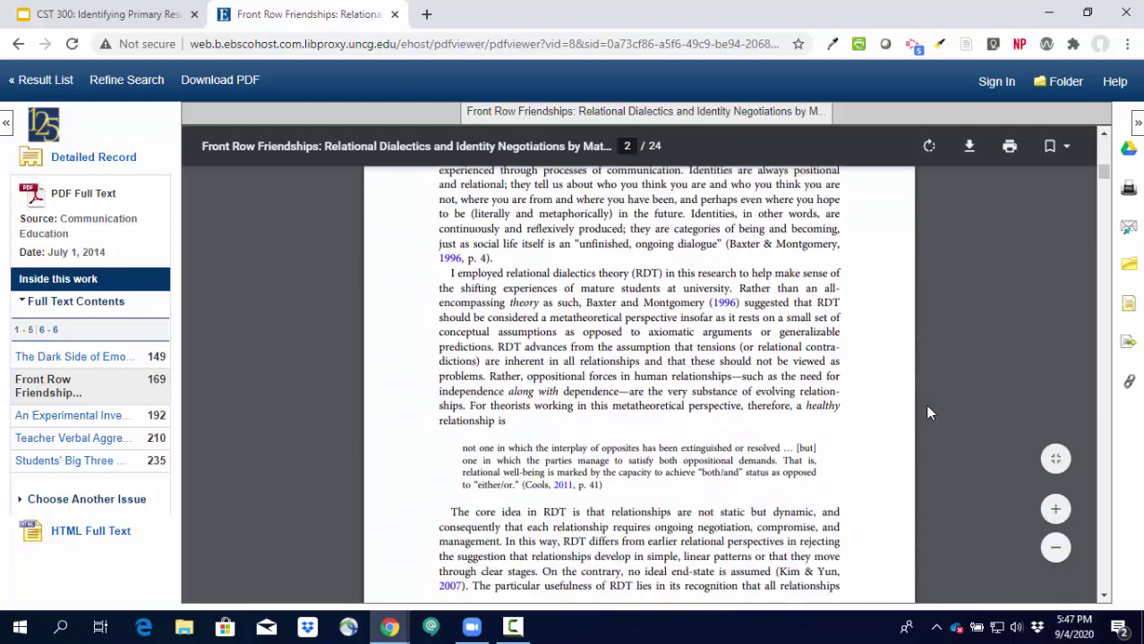
scroll(927, 412, down, 10)
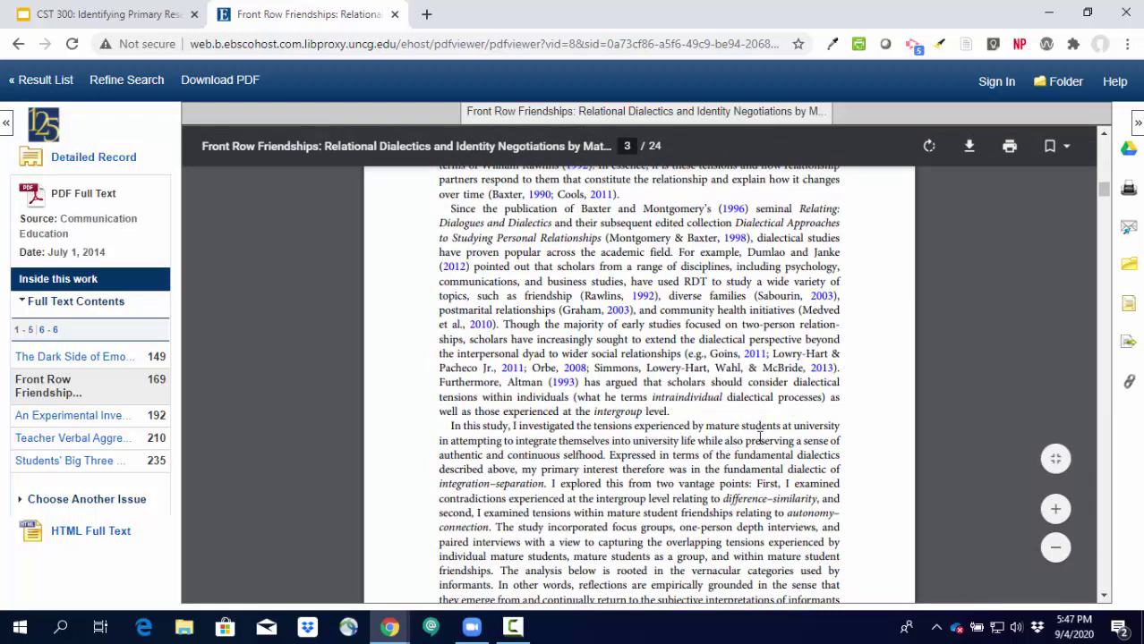
scroll(759, 438, down, 8)
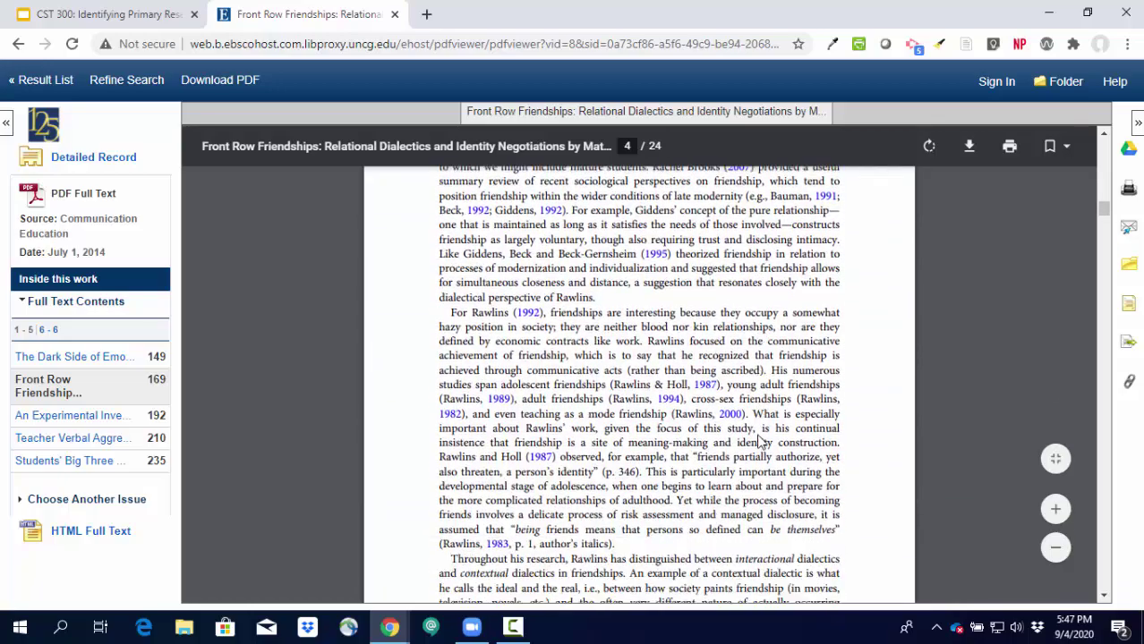
scroll(758, 442, down, 10)
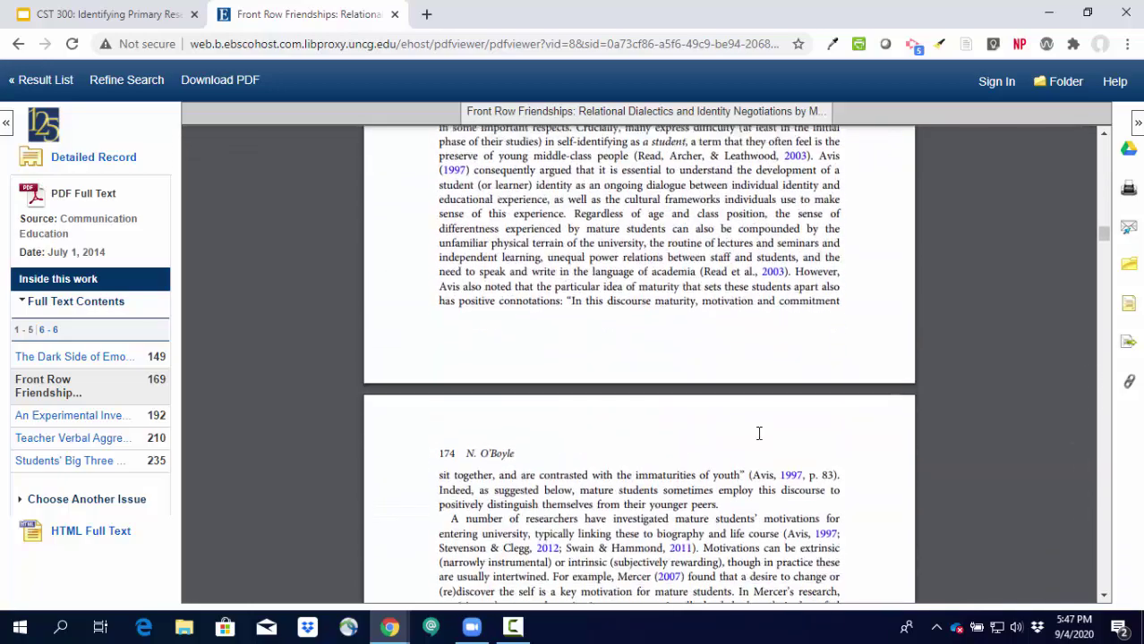
scroll(759, 433, down, 10)
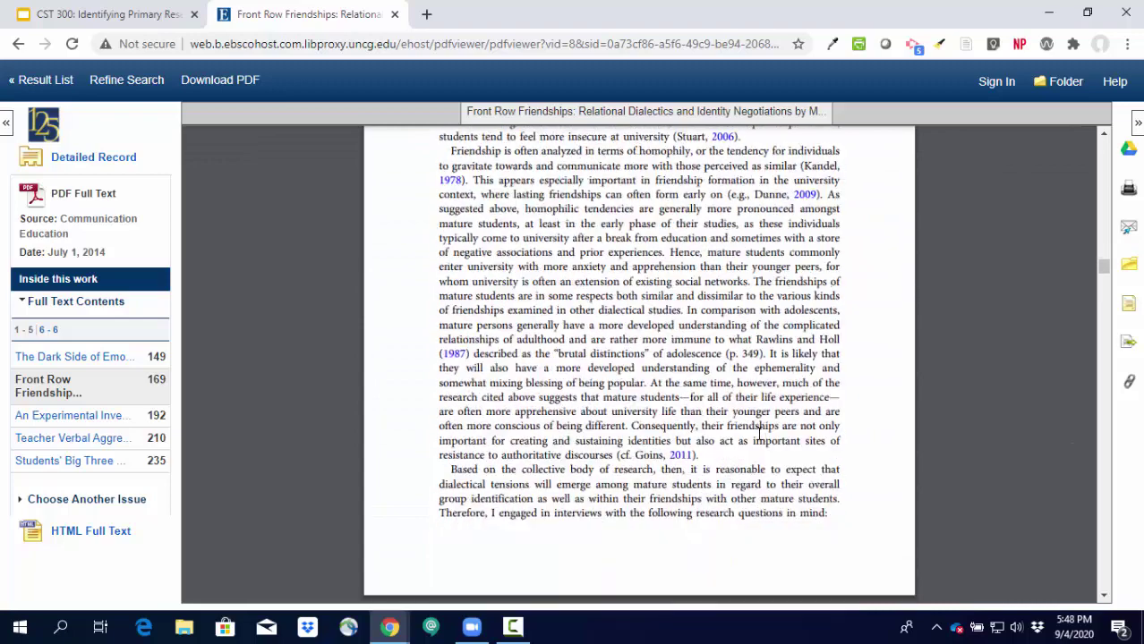
scroll(759, 434, down, 6)
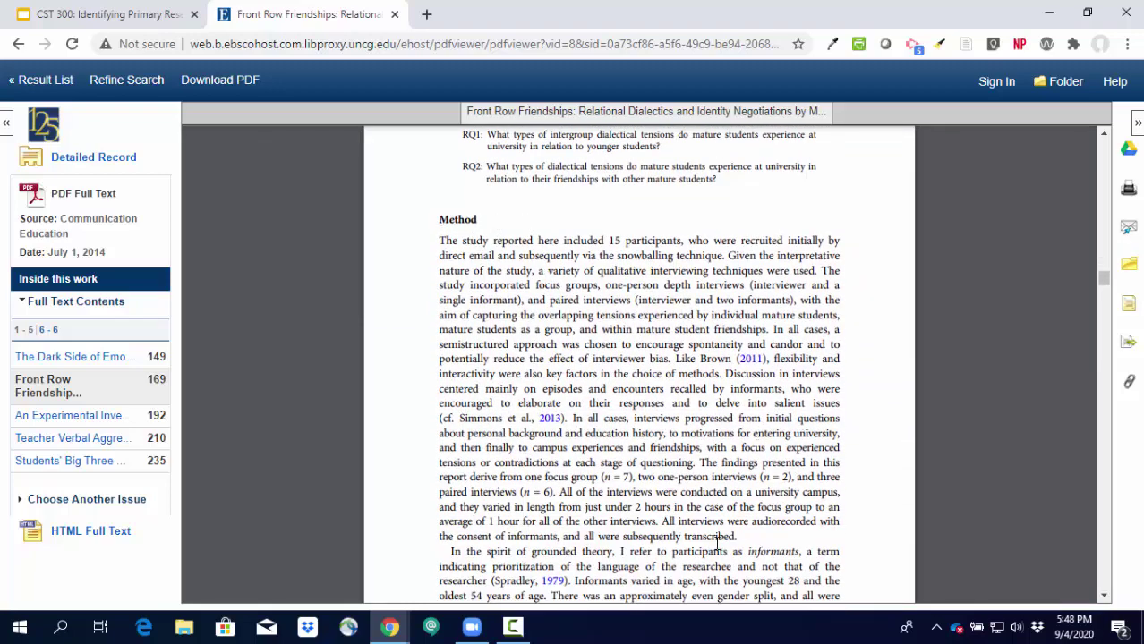
scroll(683, 434, down, 10)
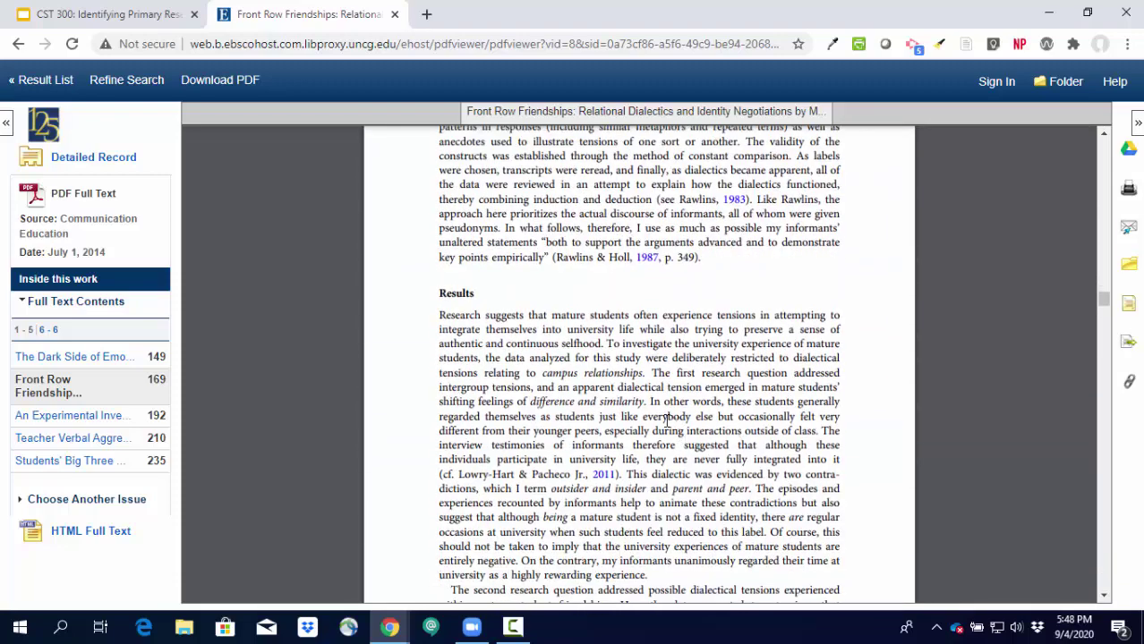
scroll(440, 307, down, 15)
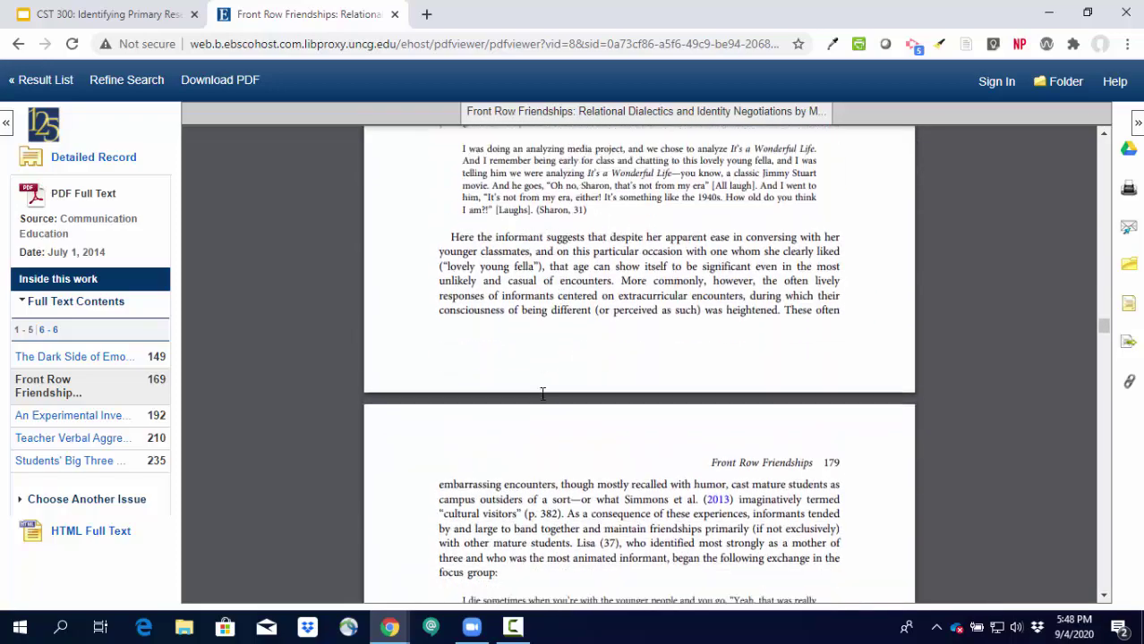
scroll(541, 393, down, 15)
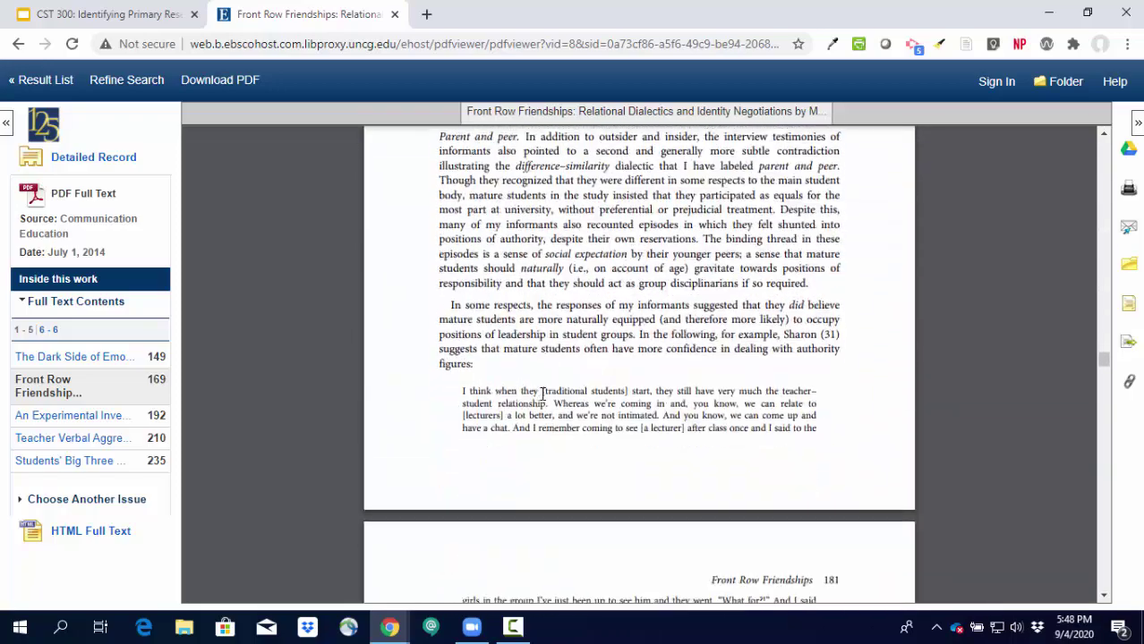
scroll(542, 394, down, 15)
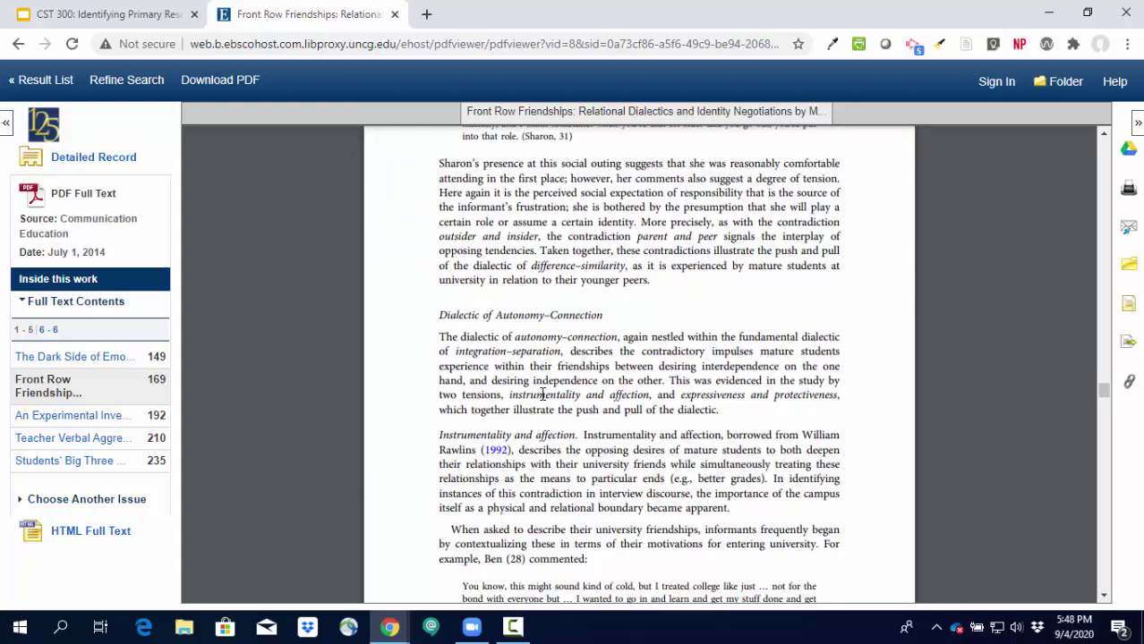
scroll(541, 393, down, 5)
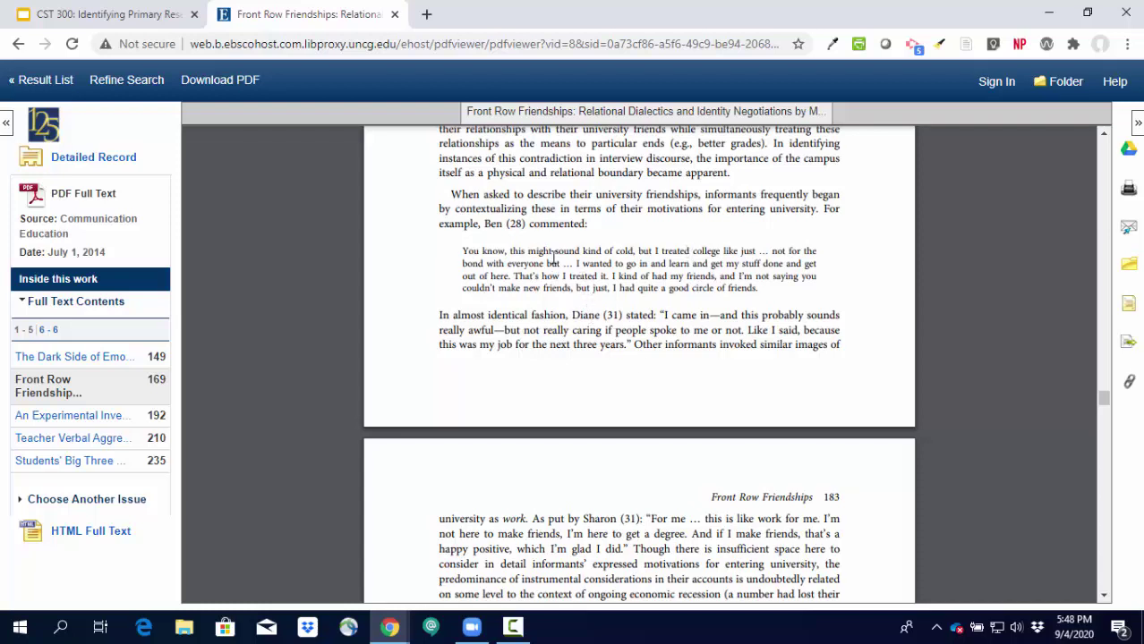
scroll(552, 256, down, 8)
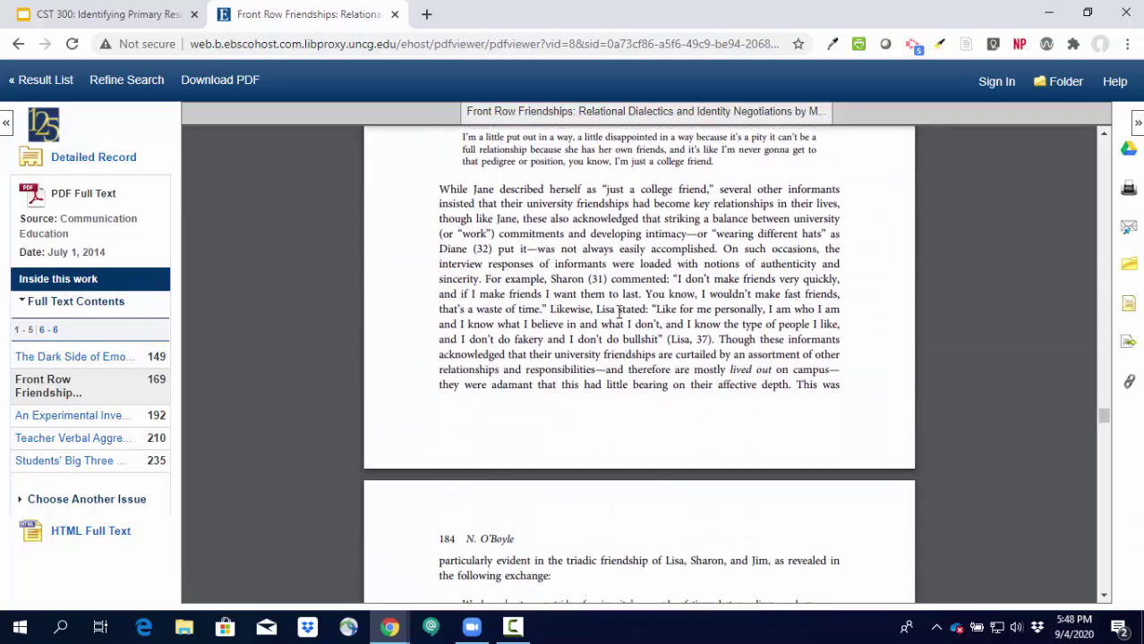
scroll(619, 311, down, 10)
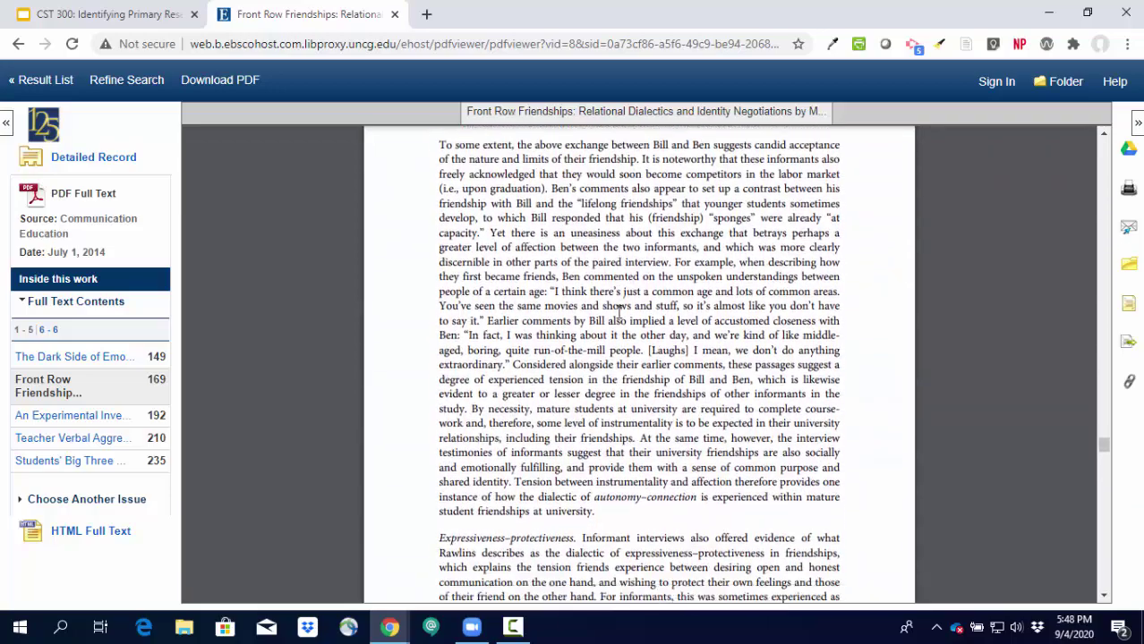
scroll(619, 310, down, 10)
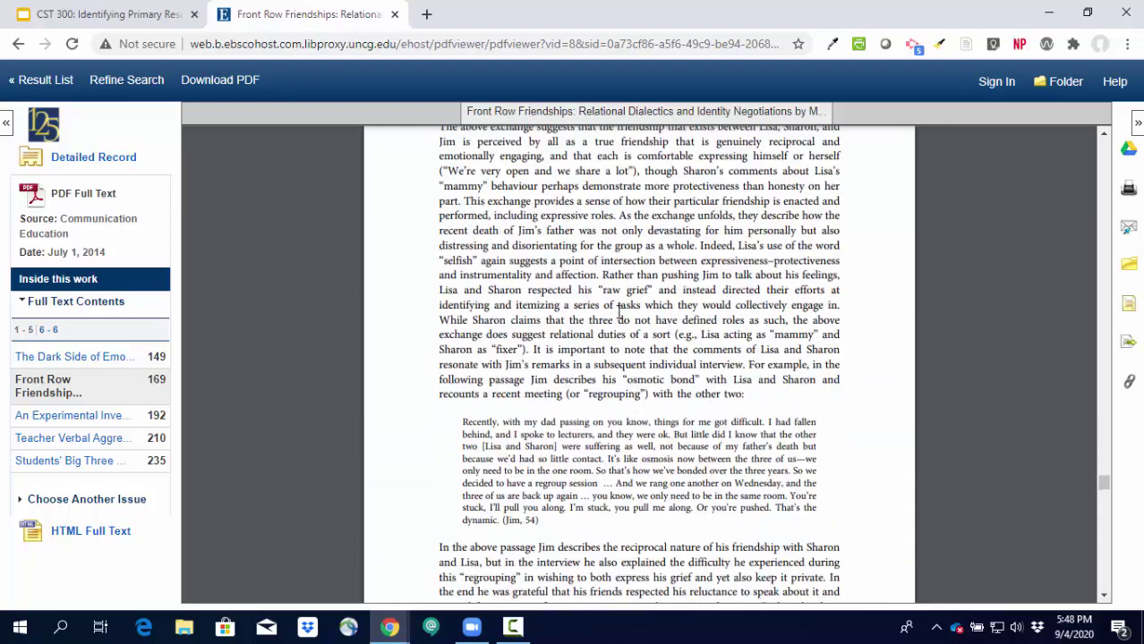
scroll(618, 310, down, 5)
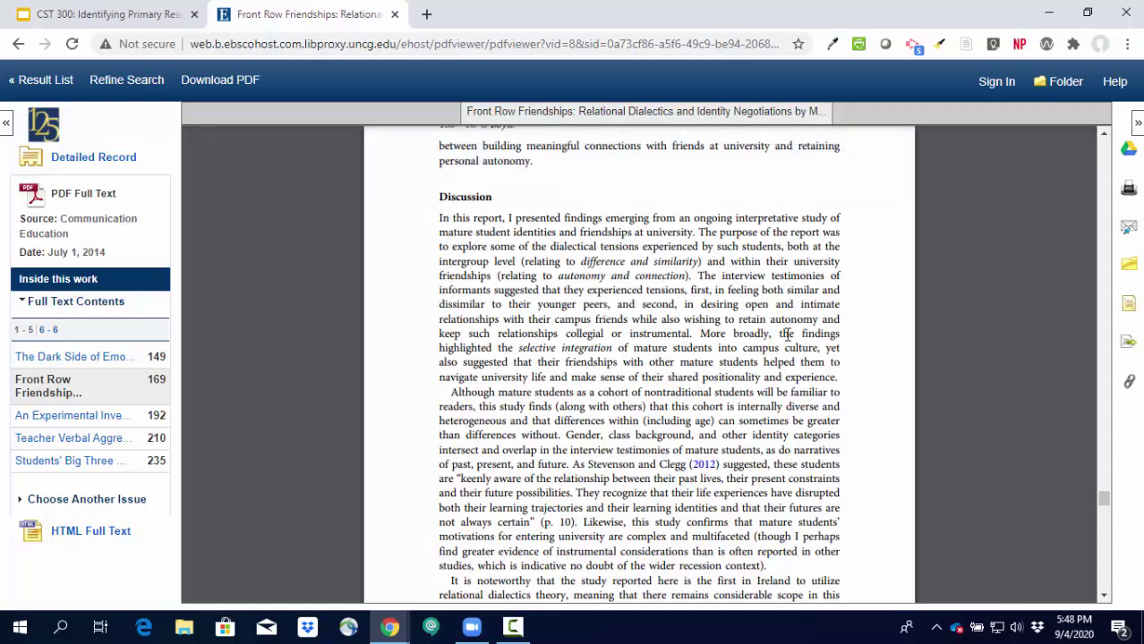
scroll(787, 334, up, 1)
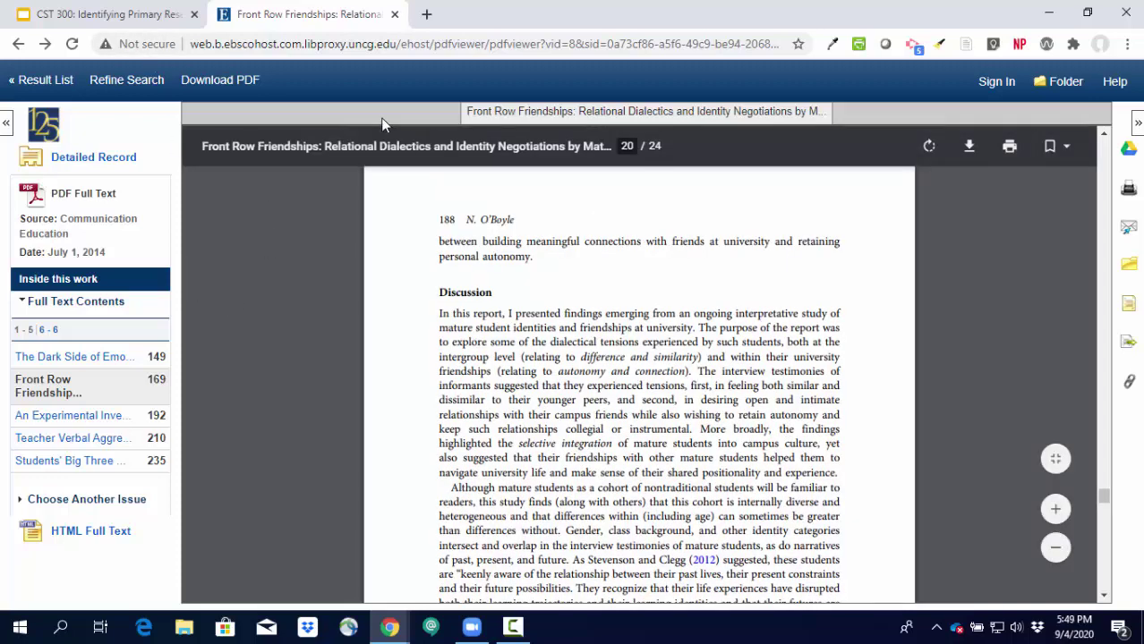
Return to the article's detailed record and bring up its E-mail form.
click(20, 51)
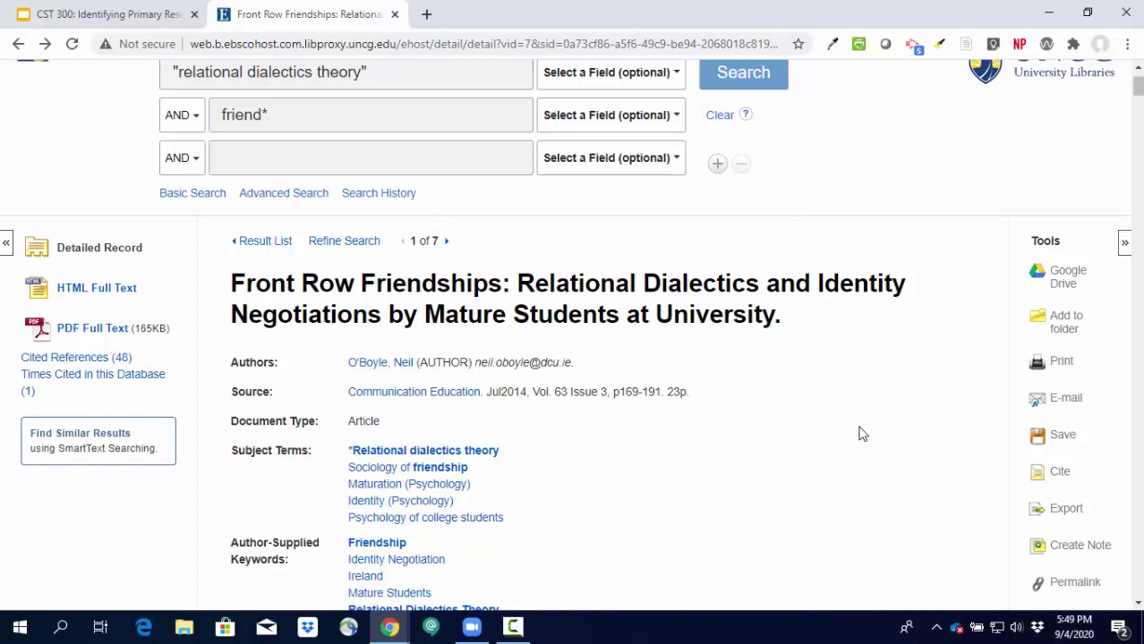
scroll(859, 500, down, 3)
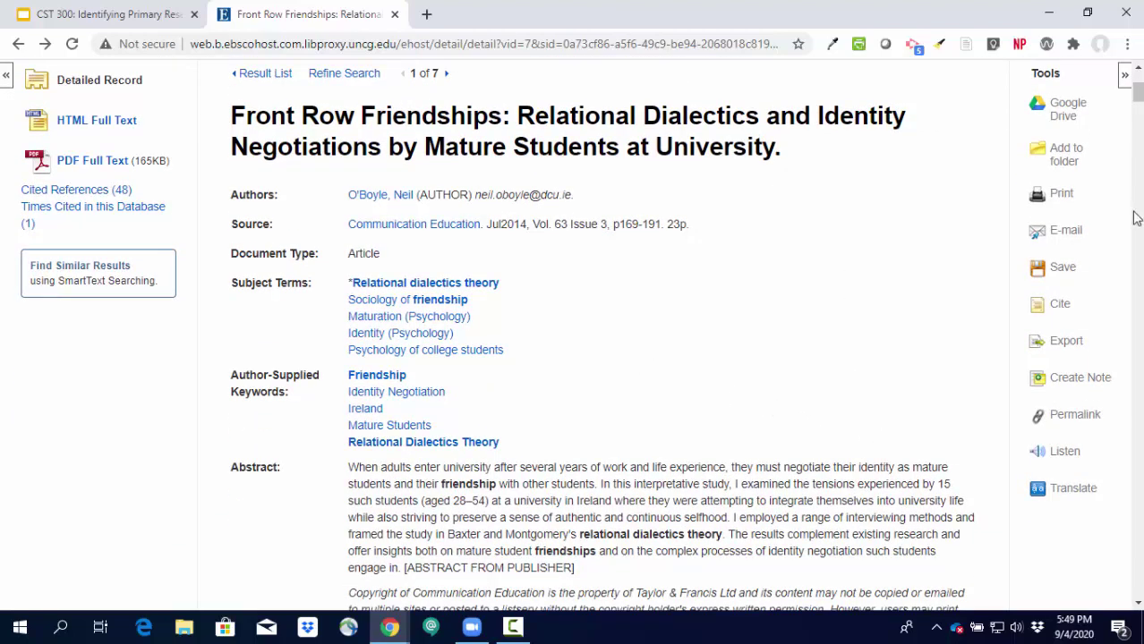
click(1065, 234)
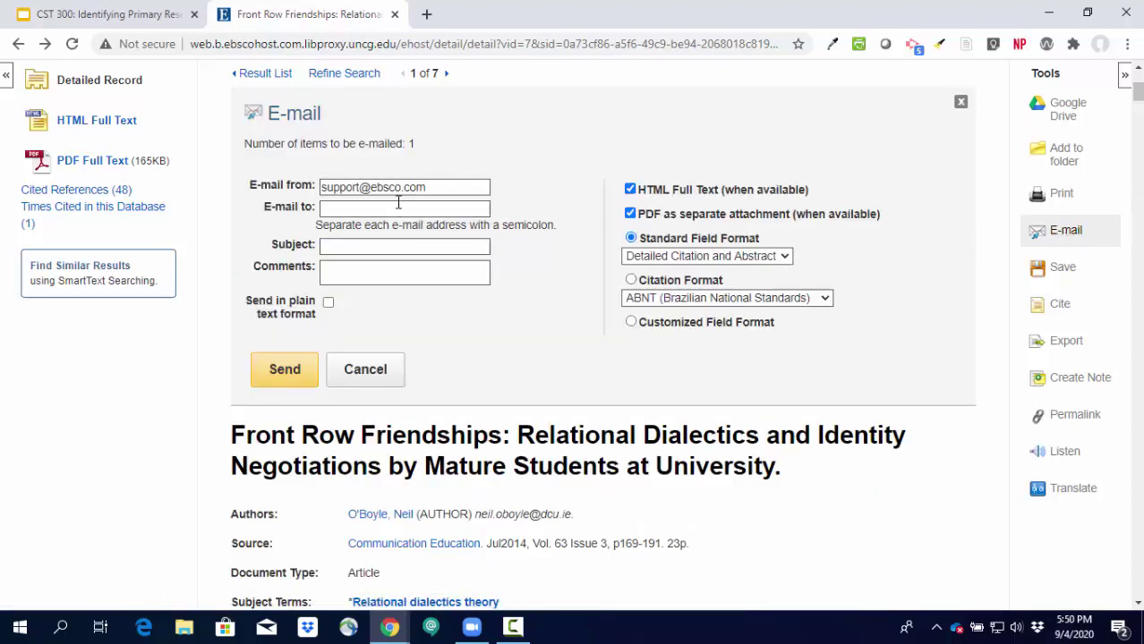
Enter the recipient's university e-mail address and the subject 'Front Row Friendships'.
click(398, 207)
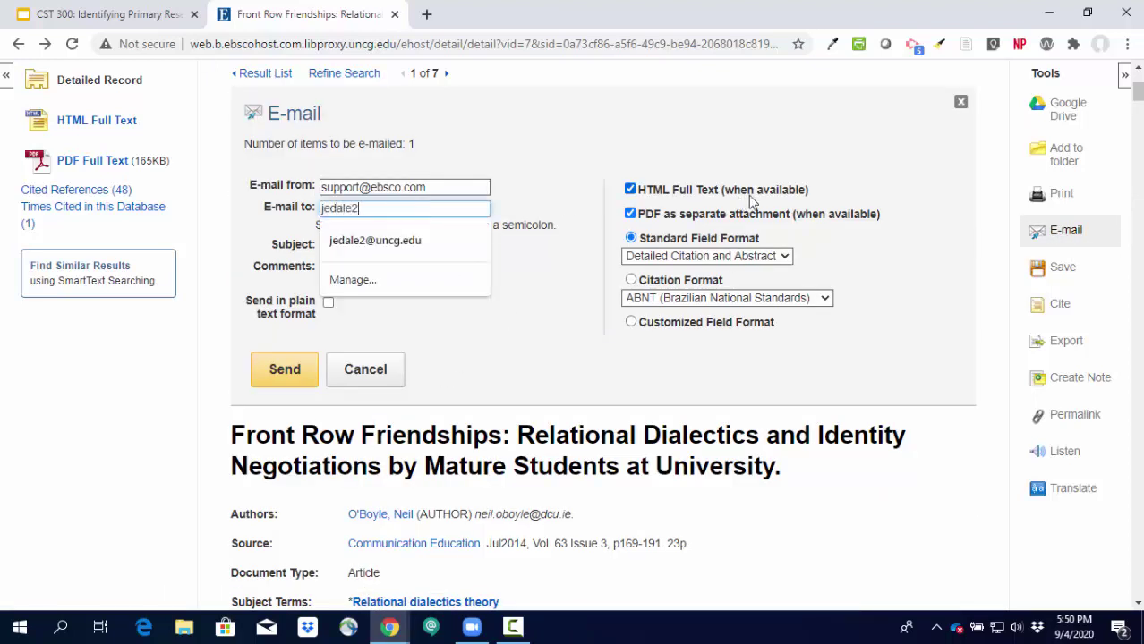
key(Tab)
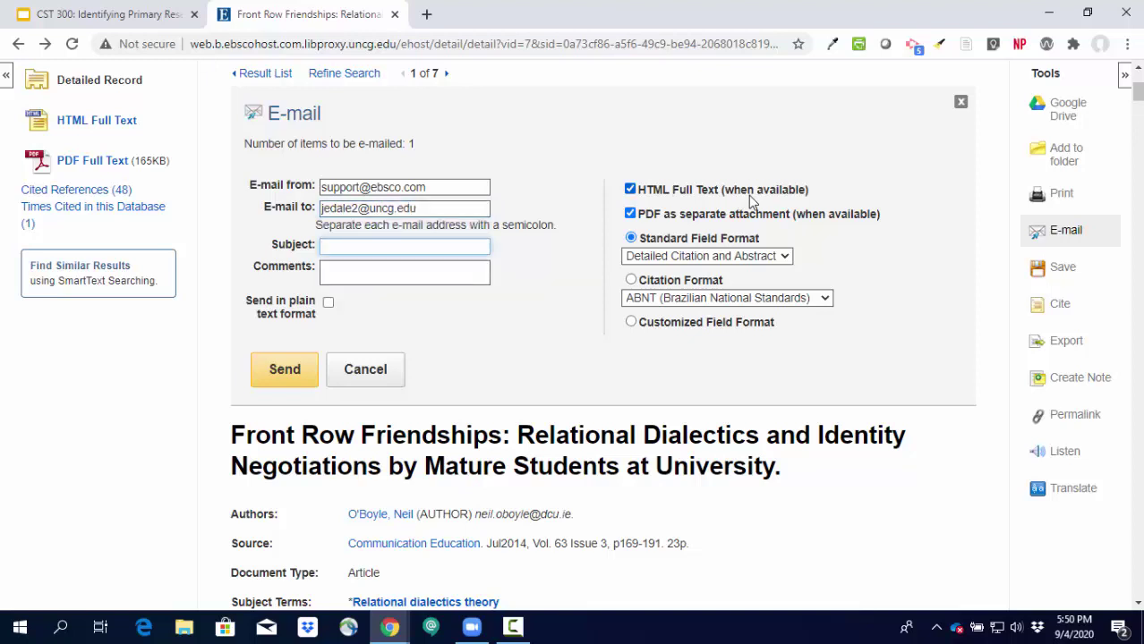
text(Front Row Friendships)
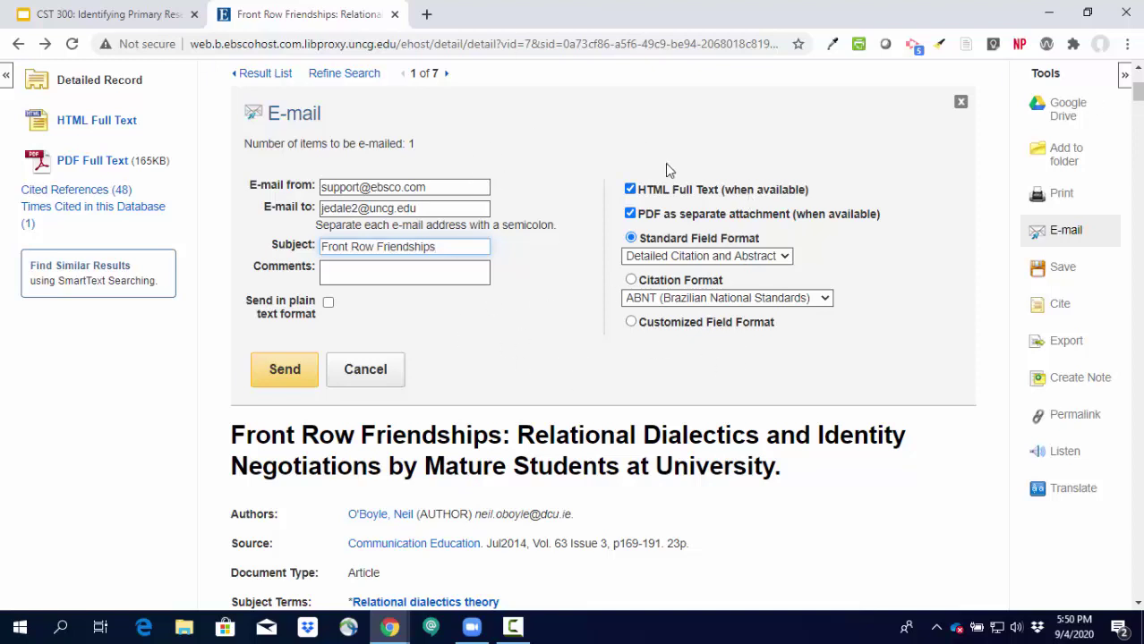
scroll(457, 368, down, 1)
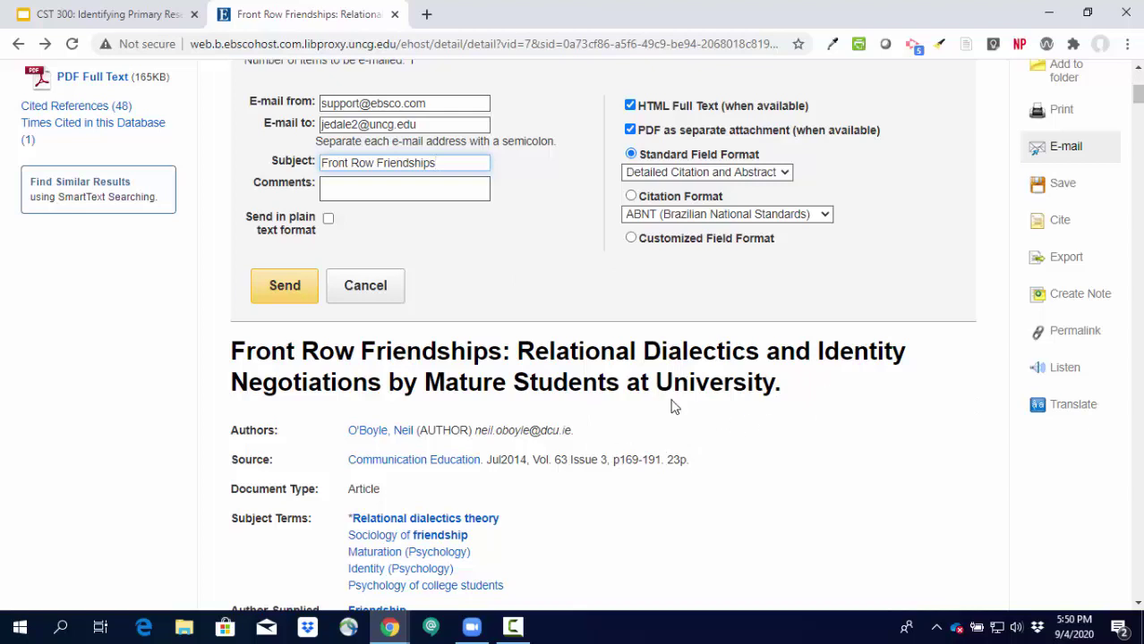
scroll(671, 404, up, 2)
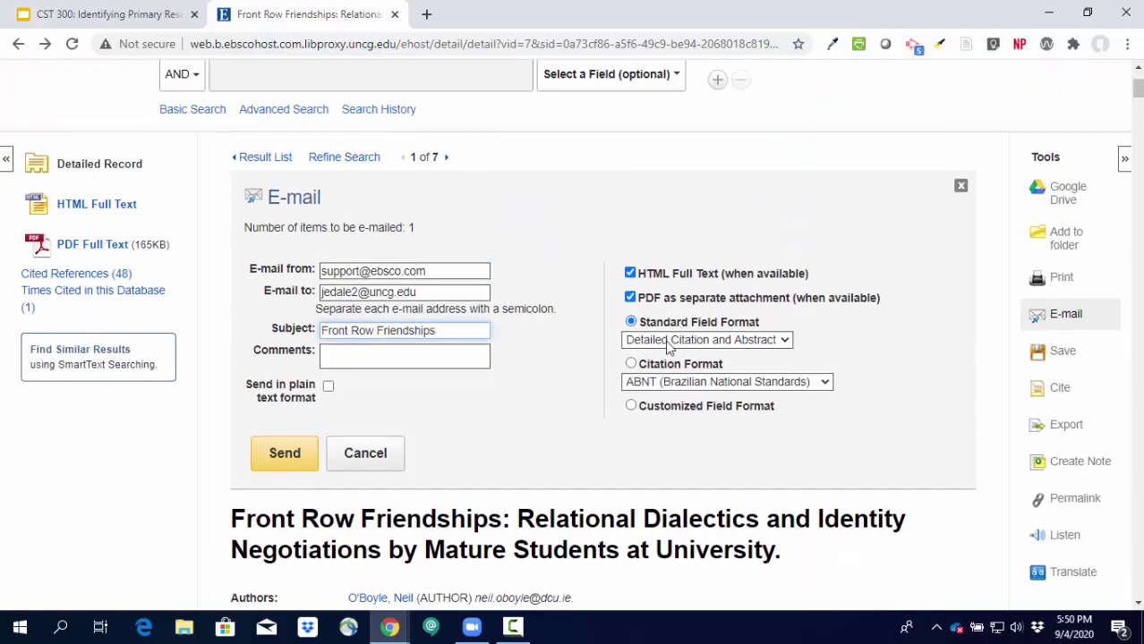
Exclude the HTML full text, choose APA citation format, and send the article e-mail.
click(630, 273)
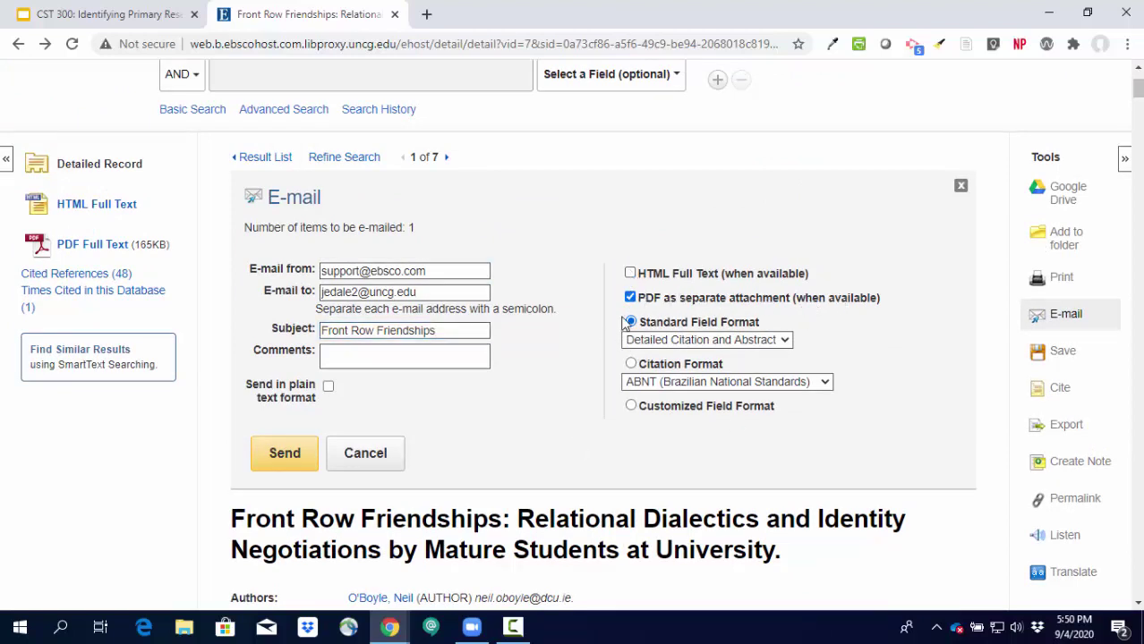
click(693, 341)
click(693, 385)
click(694, 383)
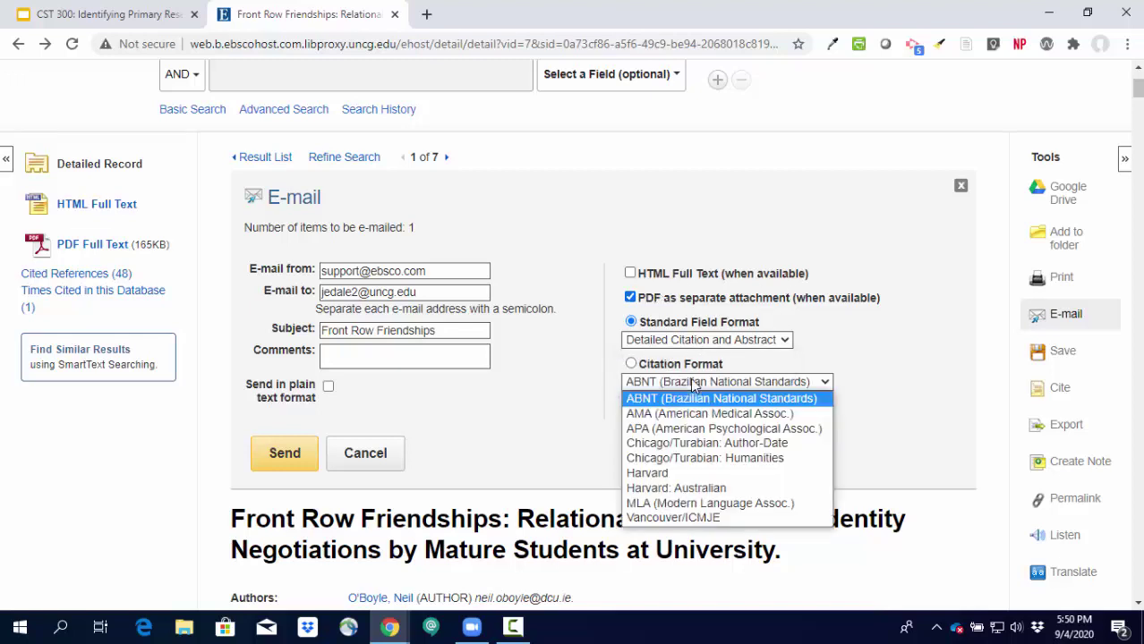
click(701, 431)
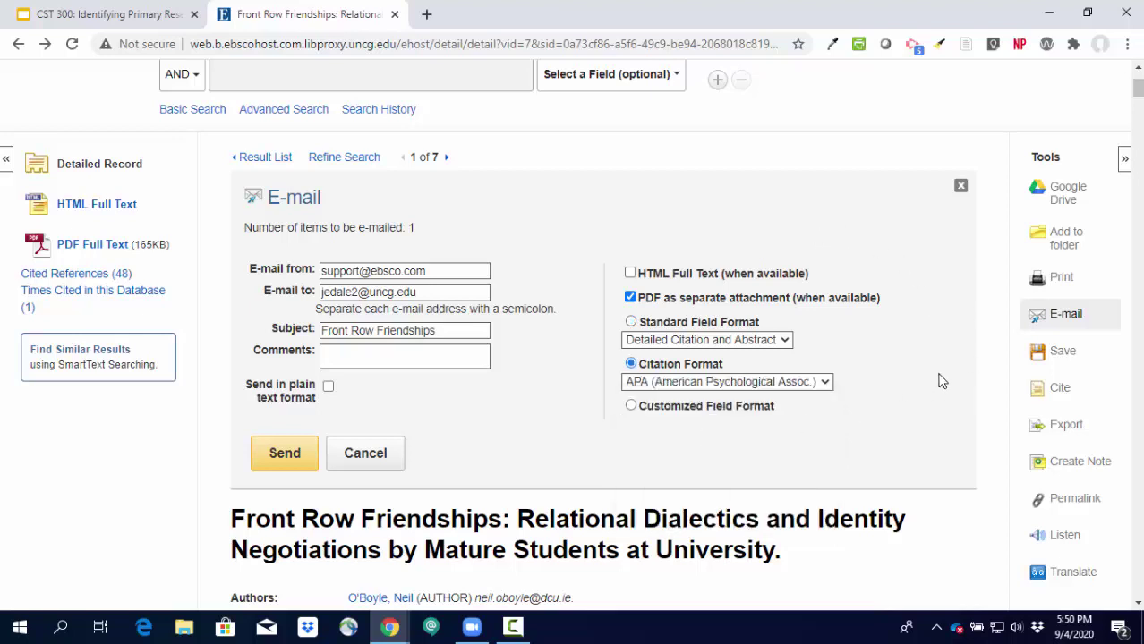
scroll(827, 406, down, 1)
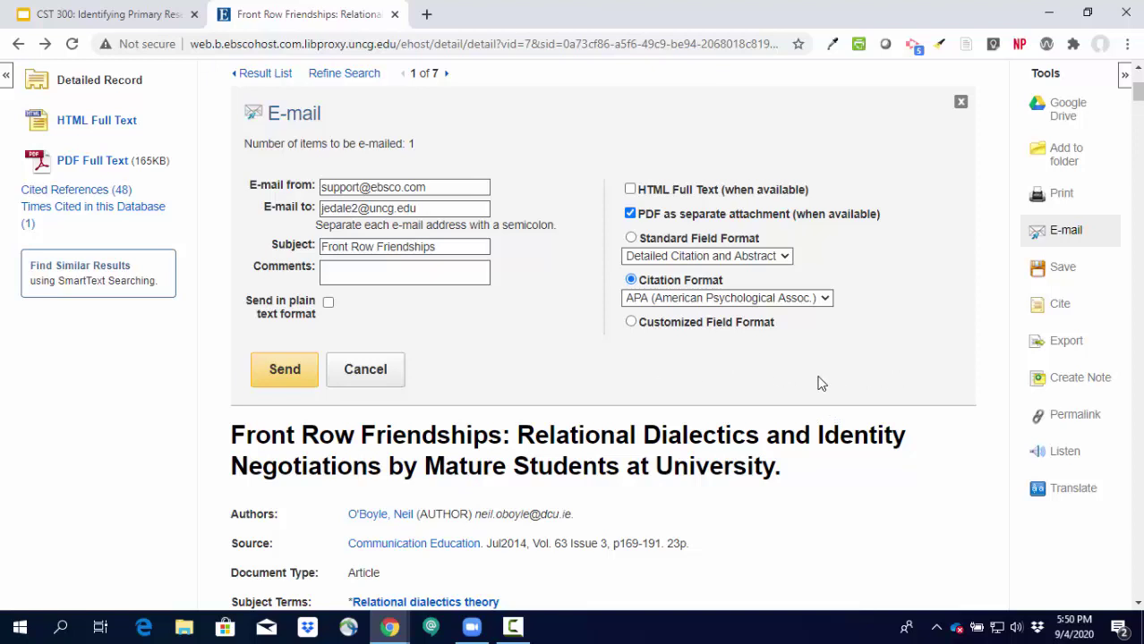
click(257, 382)
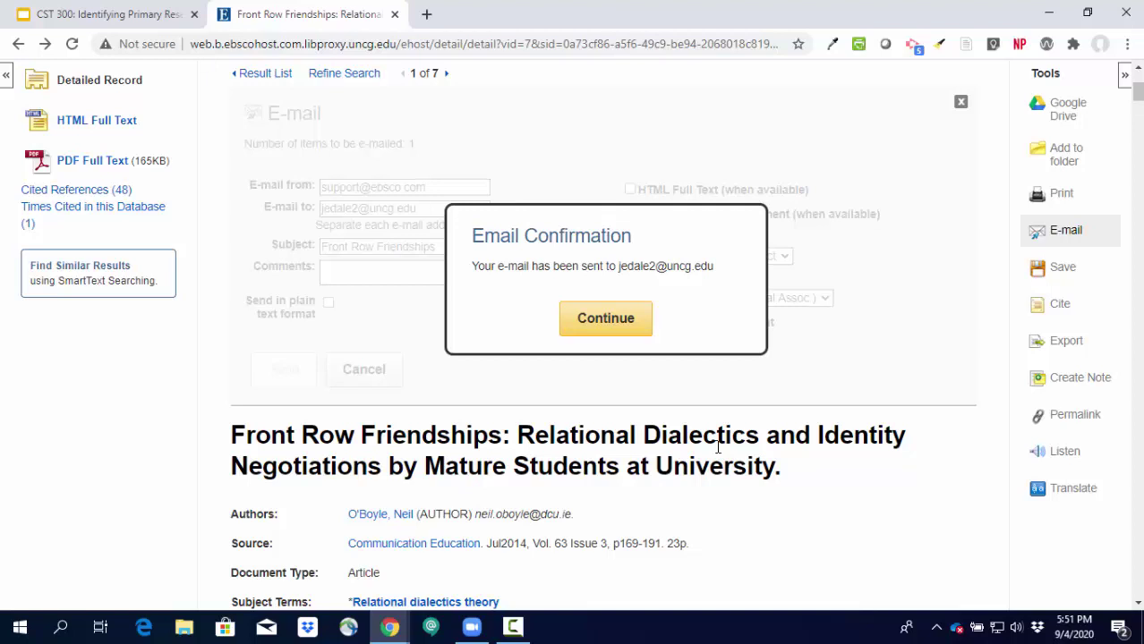
Dismiss the e-mail confirmation and scroll back through the article record.
click(631, 324)
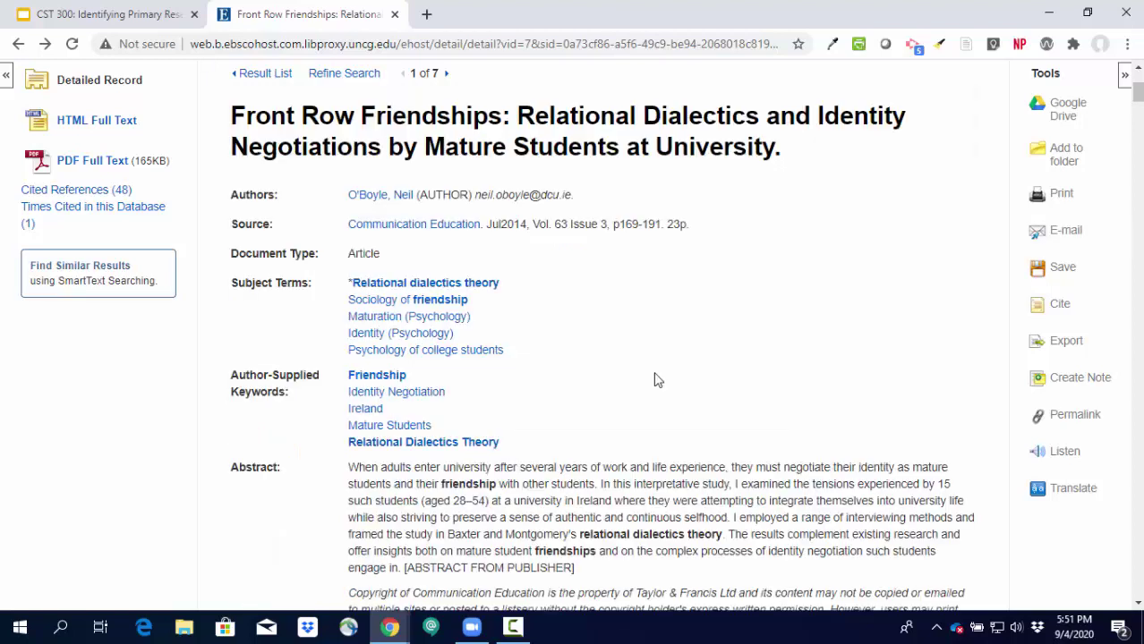
scroll(716, 435, up, 2)
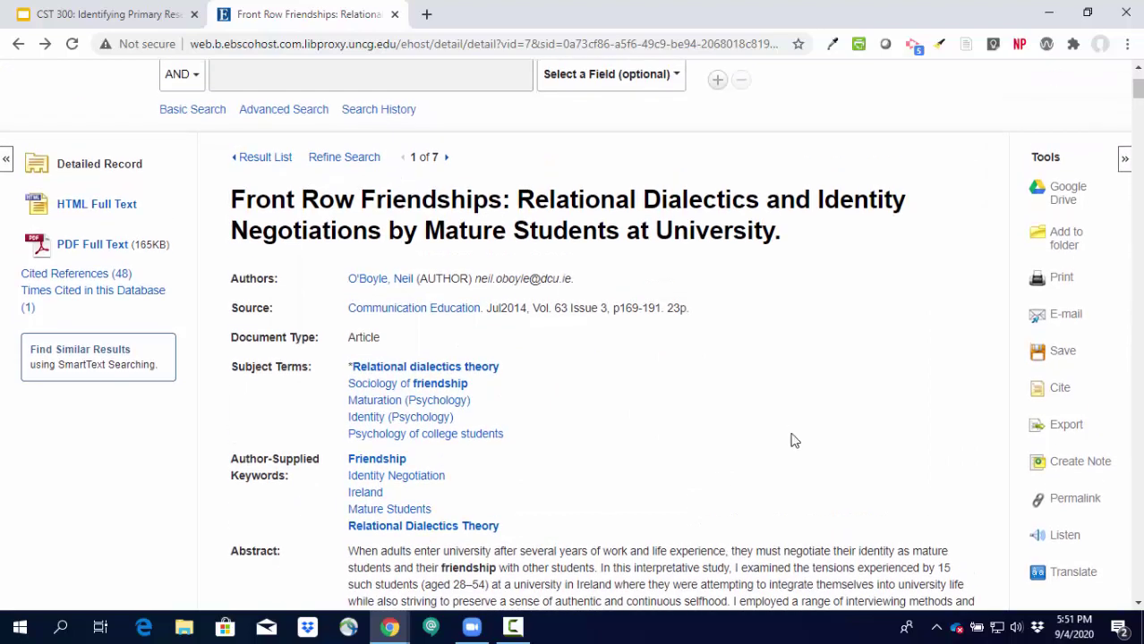
scroll(822, 476, up, 1)
scroll(822, 477, down, 1)
scroll(819, 475, down, 1)
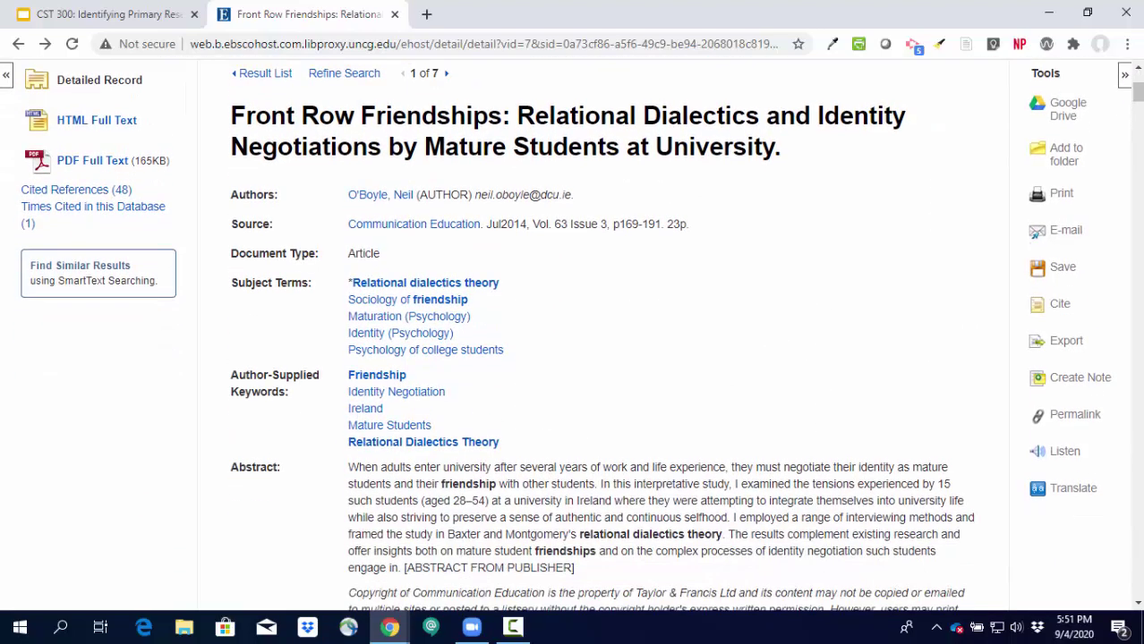
Show the article's permalink and select its full URL.
click(1091, 424)
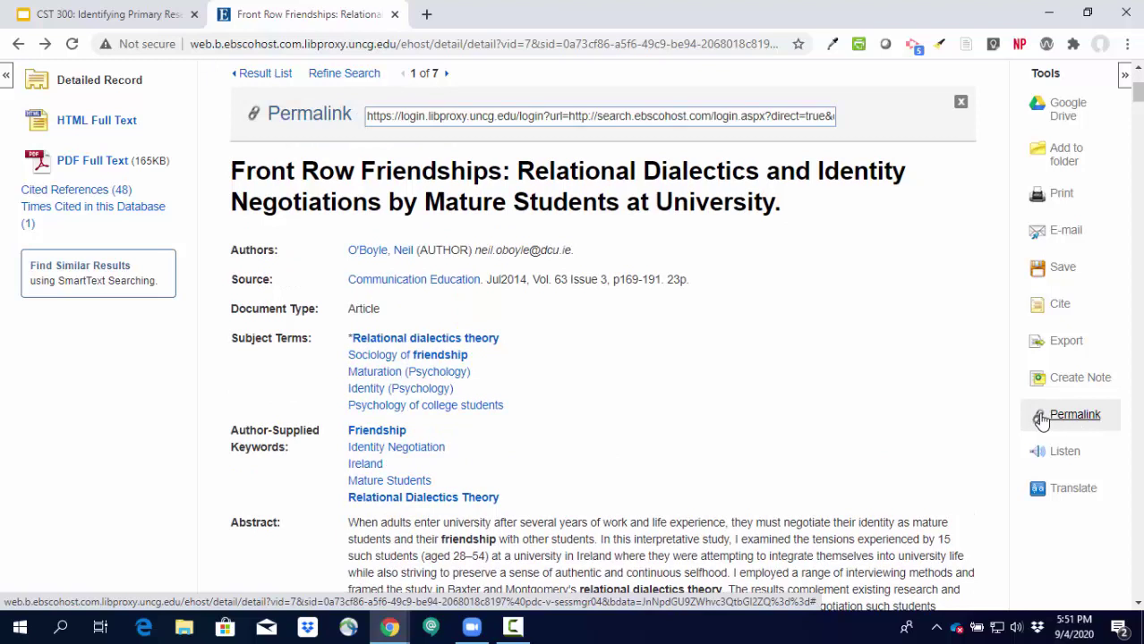
click(373, 119)
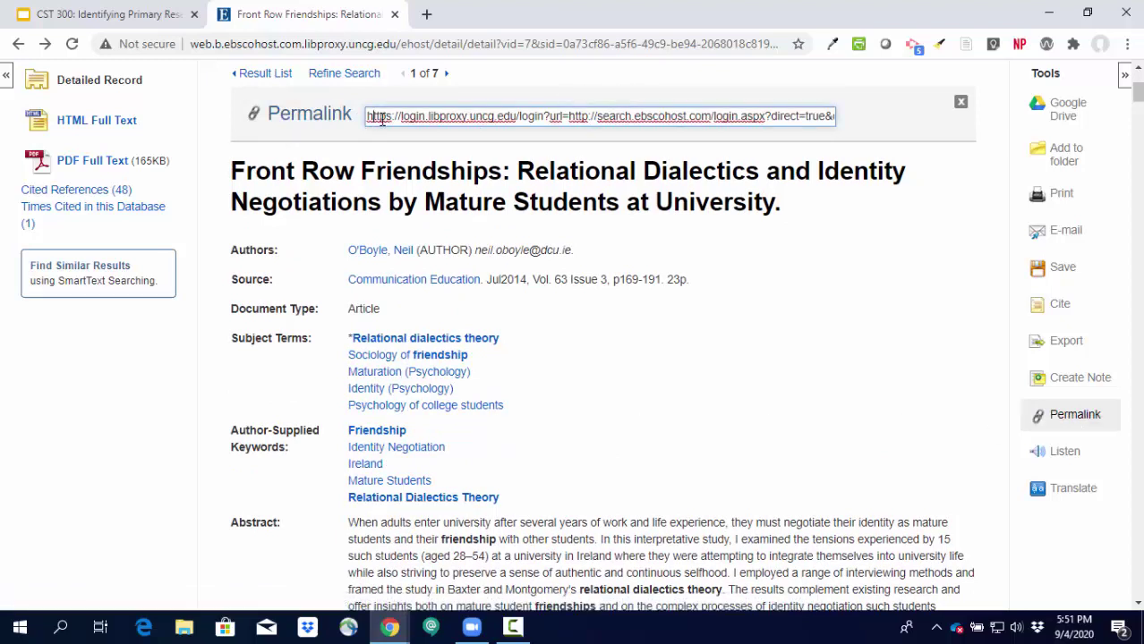
click(552, 119)
triple_click(554, 119)
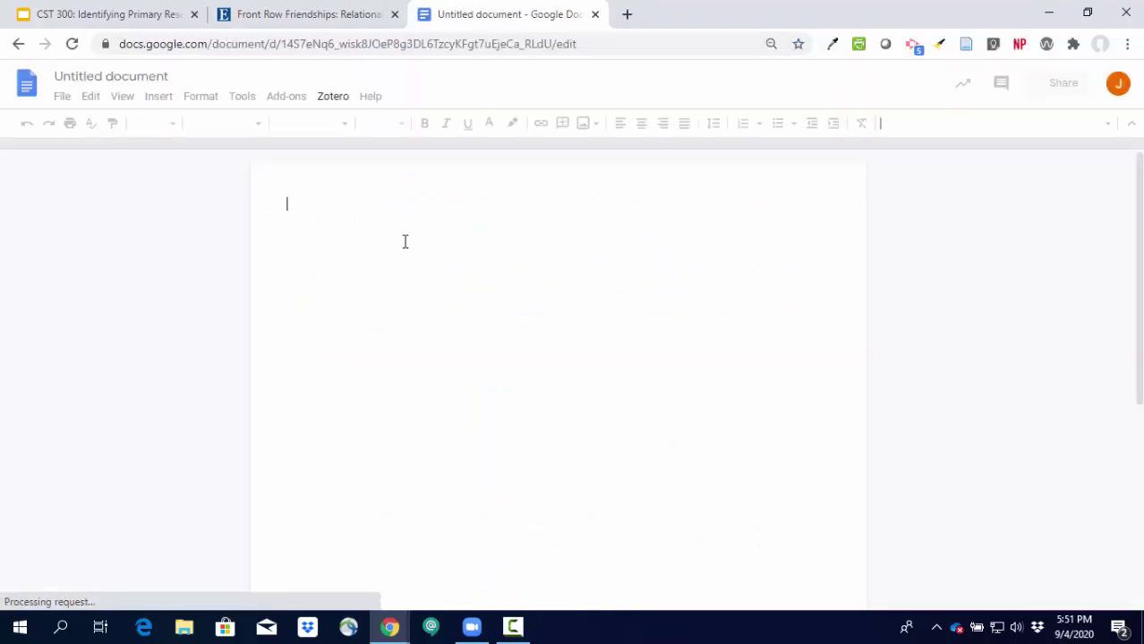
Paste the article's permalink URL into the blank Untitled Google document.
text(https://login.libproxy.uncg.edu/login?url=http://search.ebscohost.com/login.aspx?direct=true&db=ufh&AN=96673139&site=ehost-live)
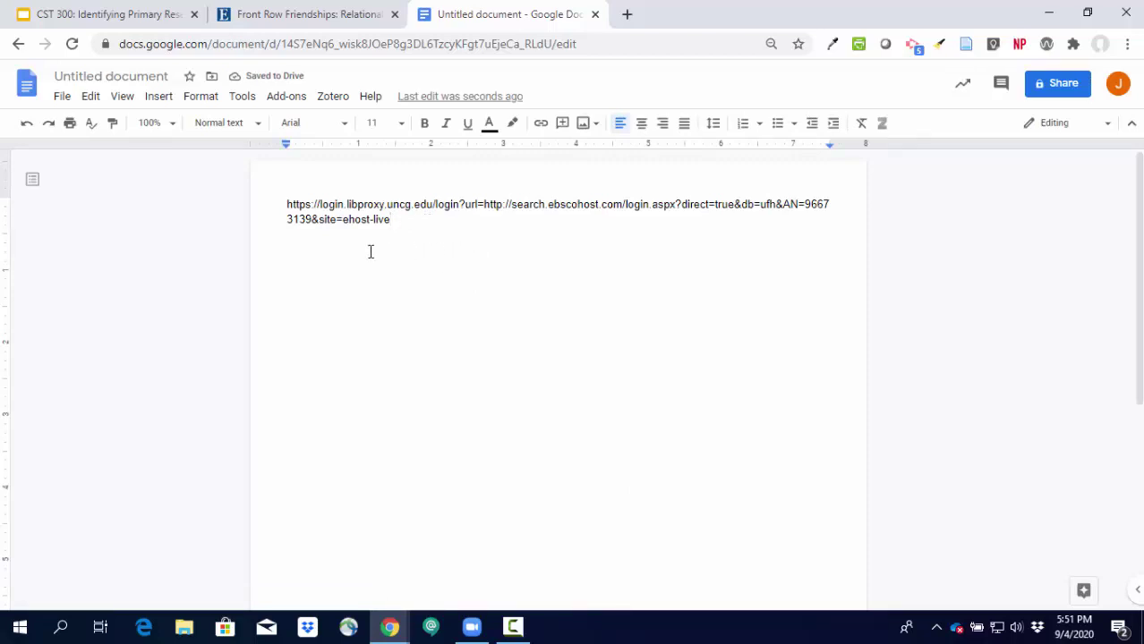
Copy the article's APA citation from EBSCOhost's Cite formats and return to the Google document.
click(288, 15)
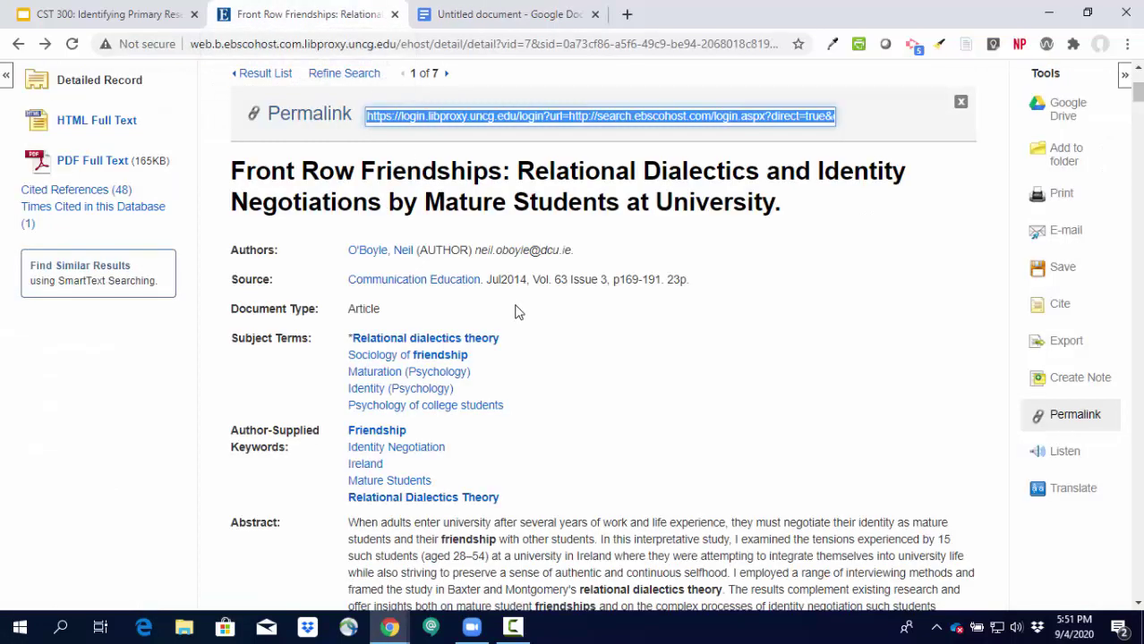
click(313, 43)
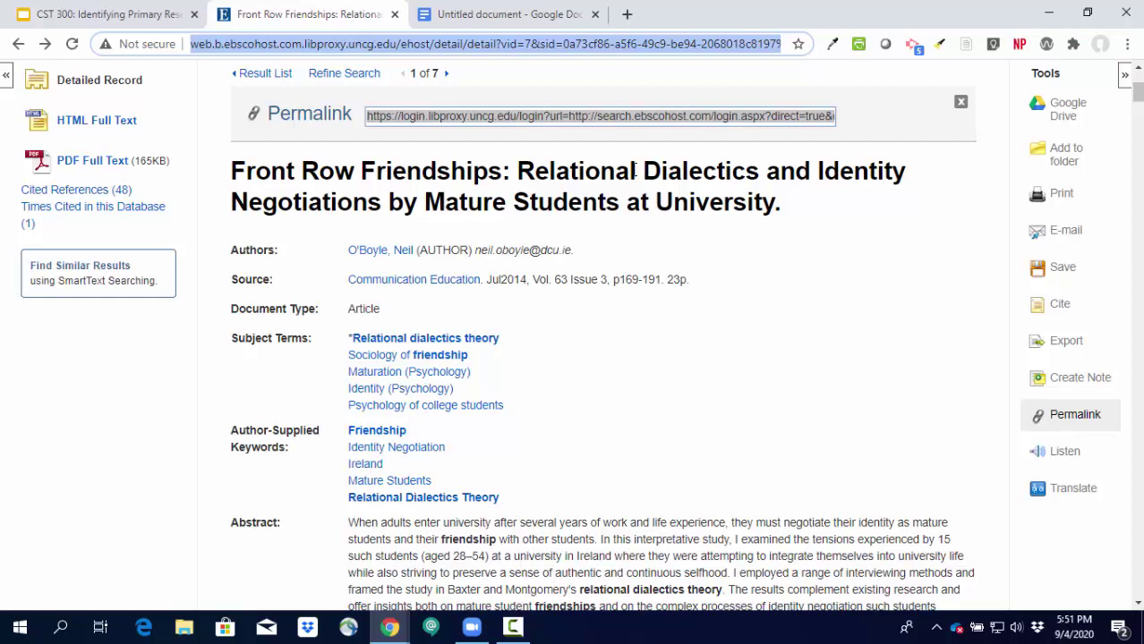
click(1070, 308)
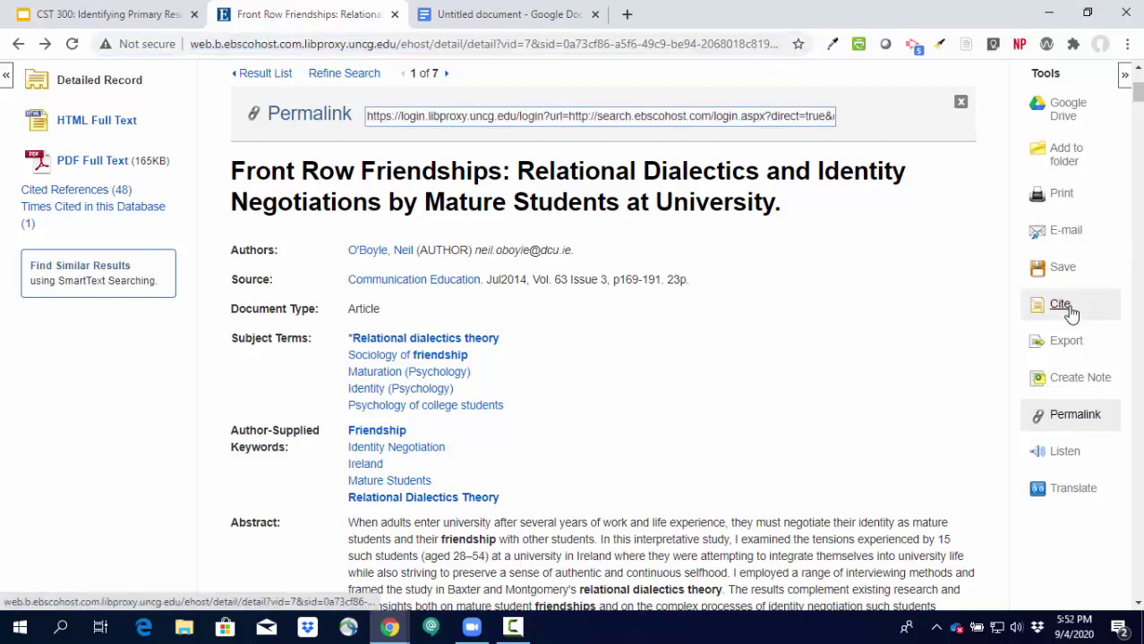
scroll(452, 266, down, 1)
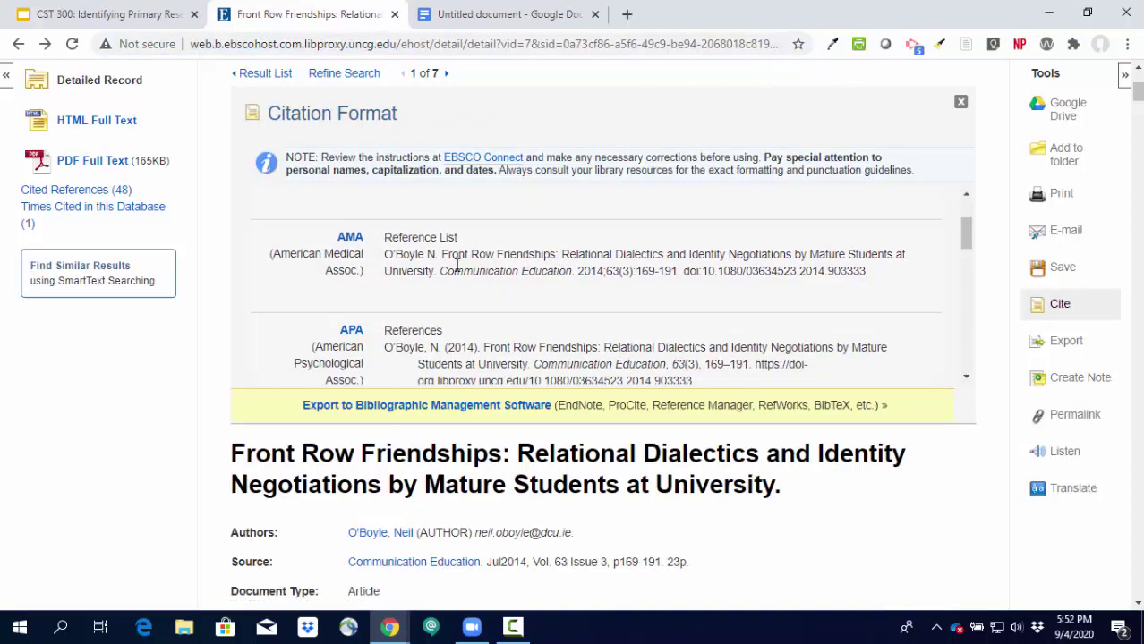
scroll(456, 266, down, 2)
scroll(457, 270, up, 1)
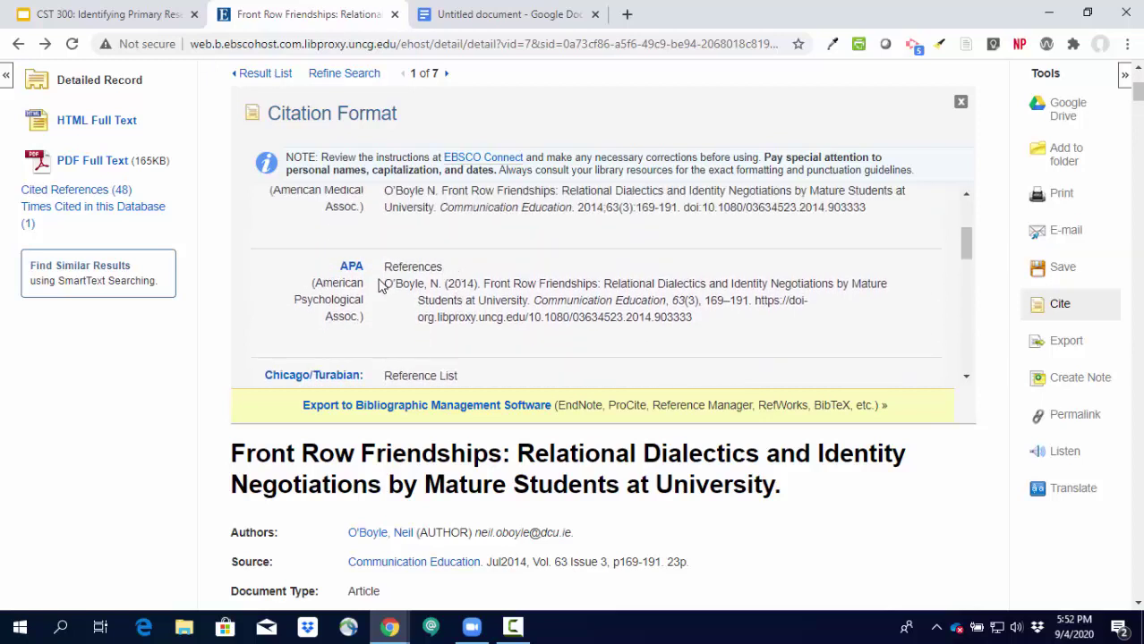
drag(386, 284, 735, 322)
key(ctrl+c)
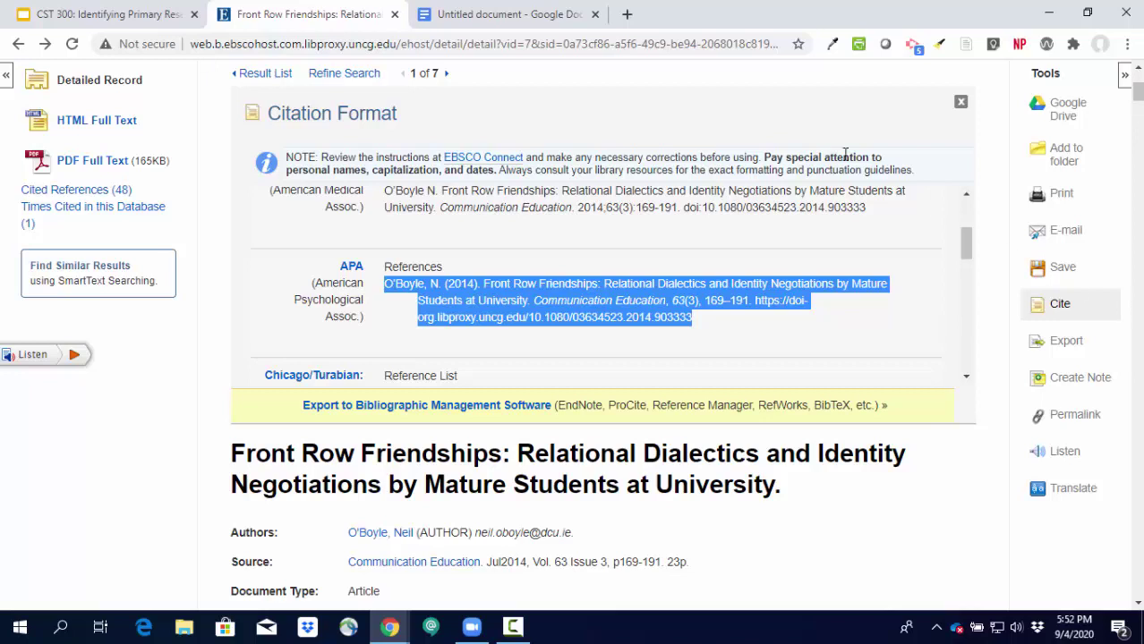
click(481, 16)
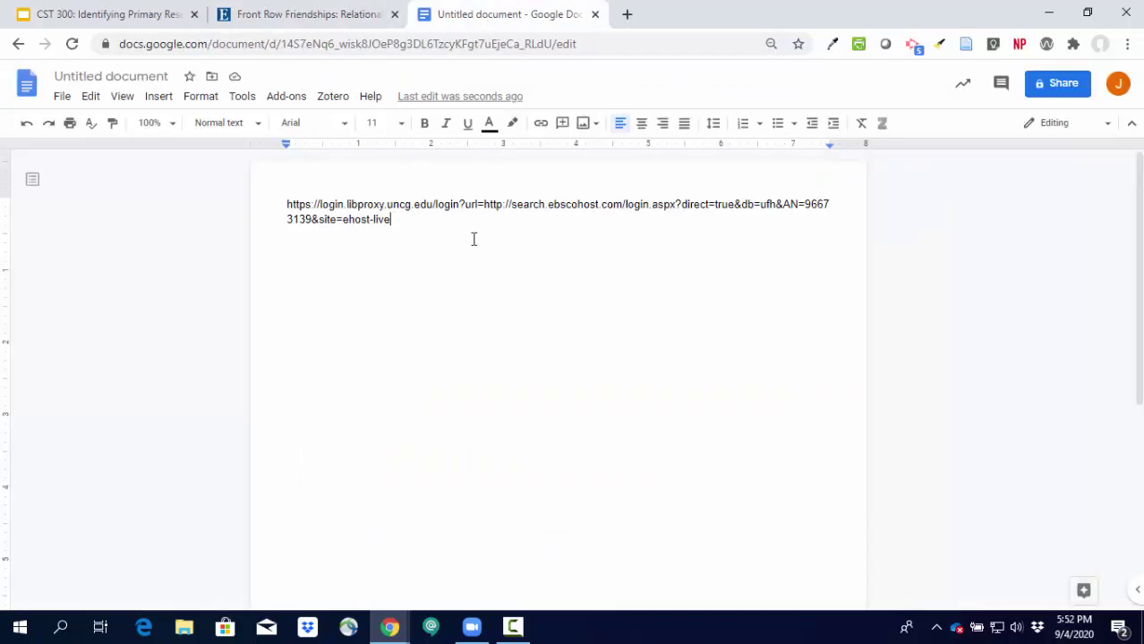
Paste the APA reference for Front Row Friendships on a new line below the permalink.
key(Return)
key(ctrl+v)
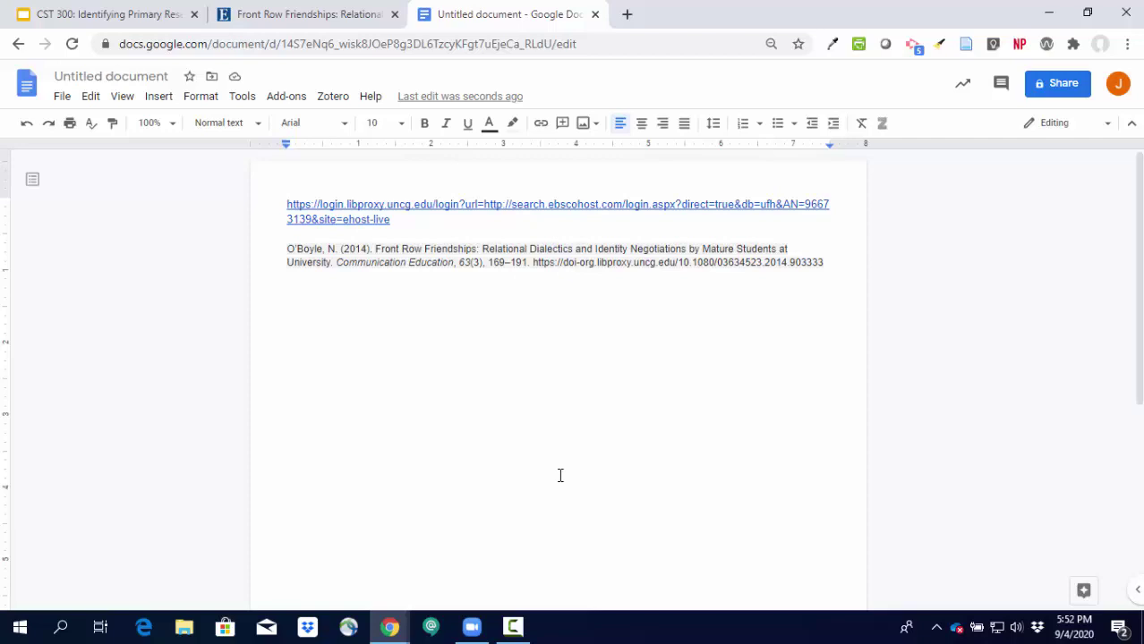
Return to the 7 peer-reviewed results for "relational dialectics theory" AND friend*.
click(335, 15)
scroll(466, 331, up, 3)
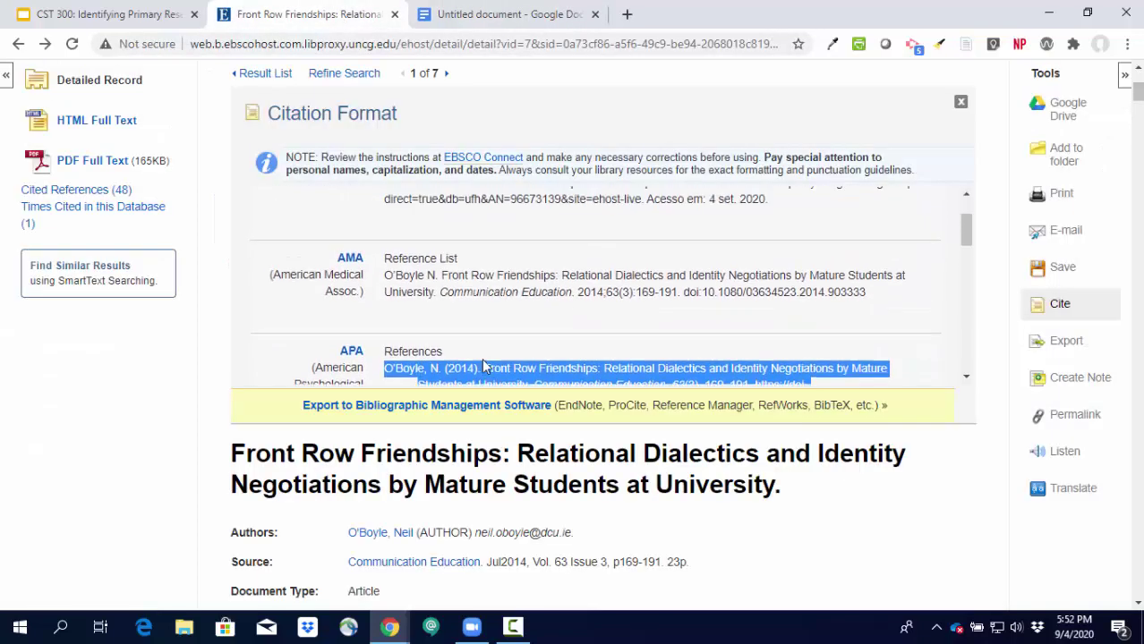
scroll(453, 306, up, 3)
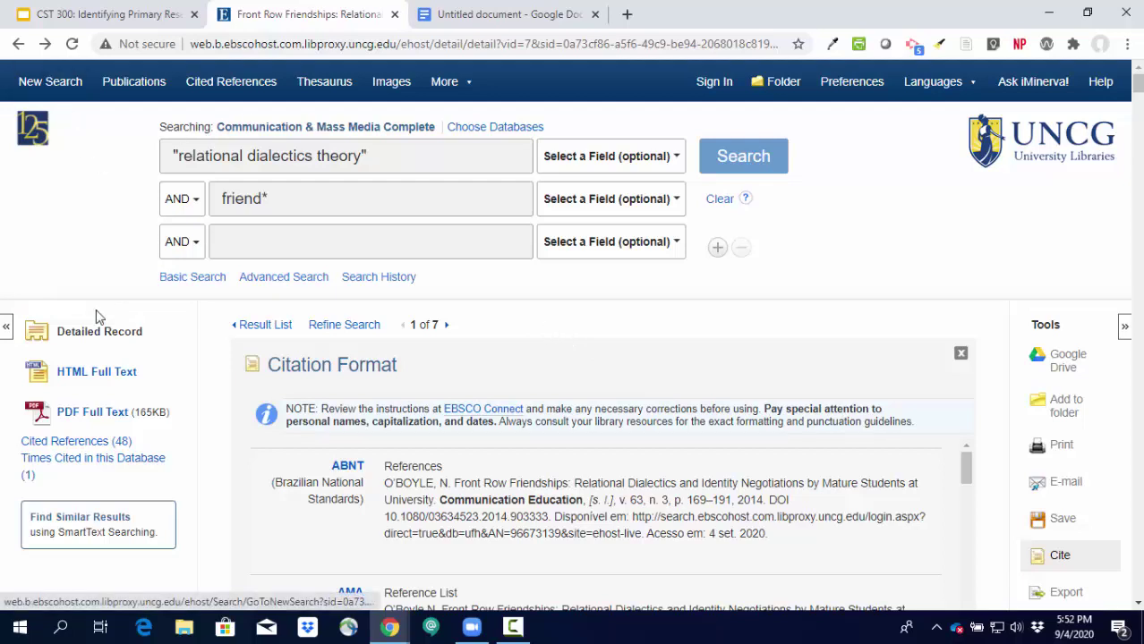
click(256, 325)
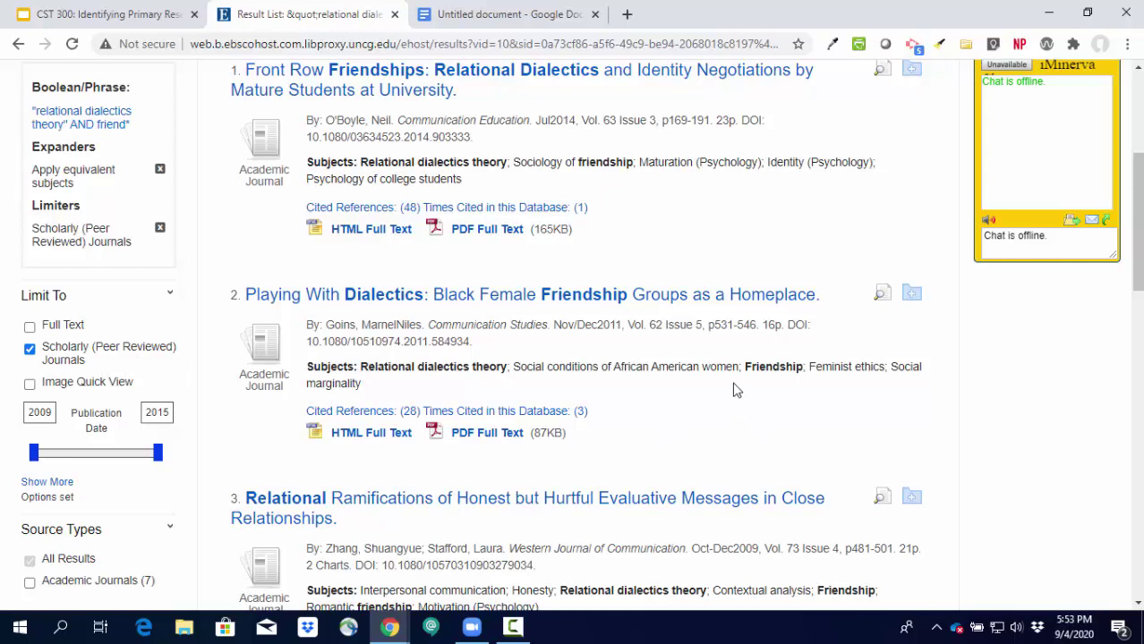
scroll(734, 387, down, 2)
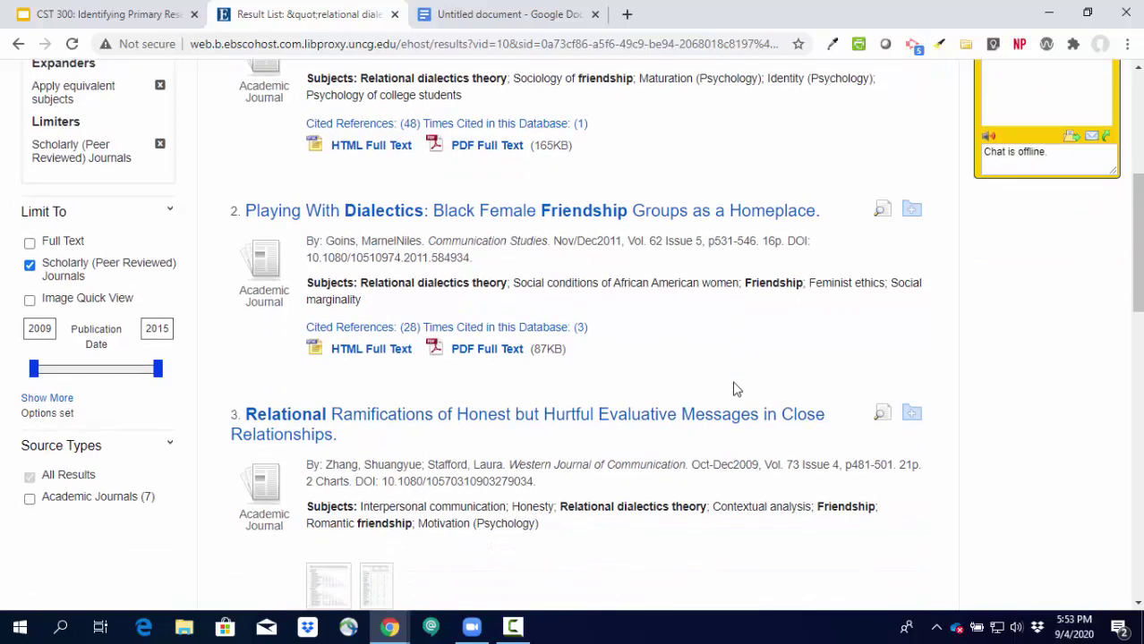